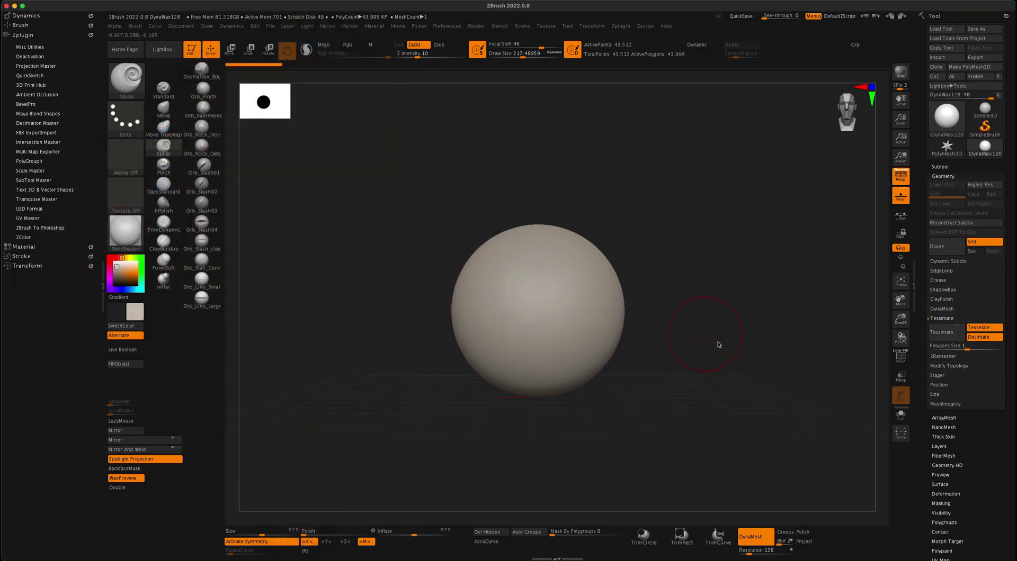
Open the Kotelnikoff Earthquake project from LightBox's DemoProjects folder.
mouse_move(725, 316)
left_mouse_down()
mouse_move(708, 317)
mouse_move(697, 295)
left_mouse_up()
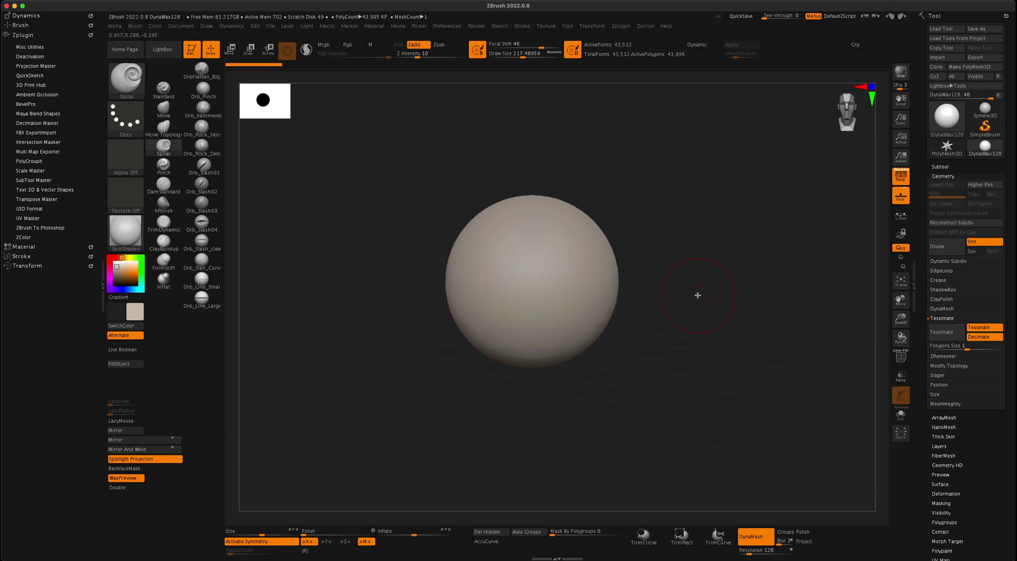
left_click(168, 51)
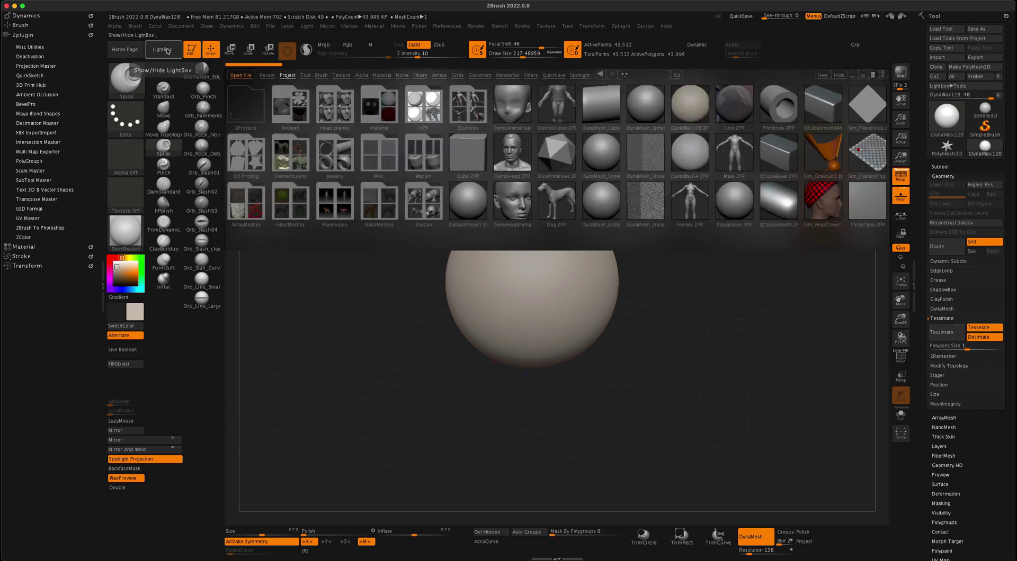
double_click(290, 160)
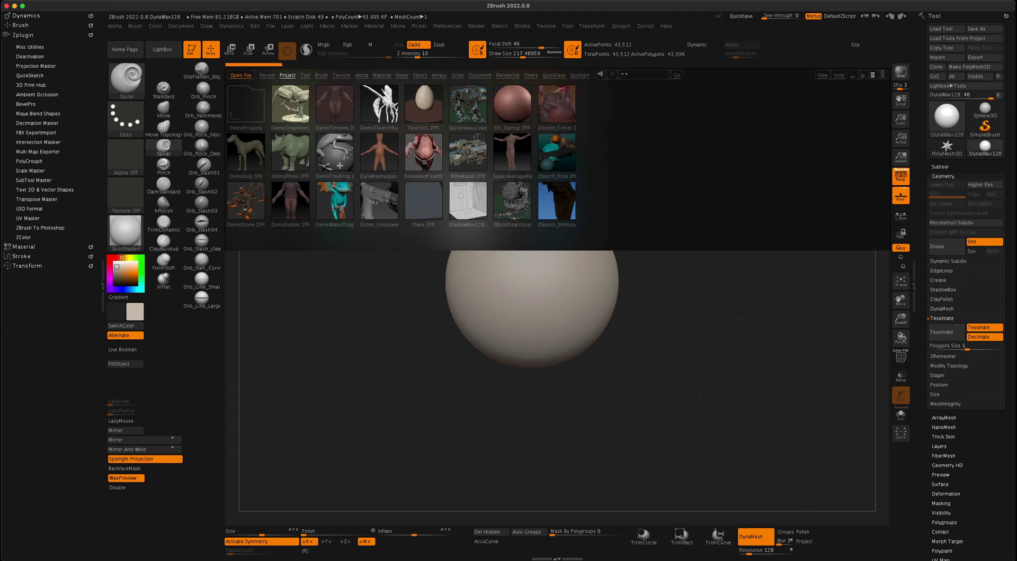
double_click(426, 149)
left_click(494, 201)
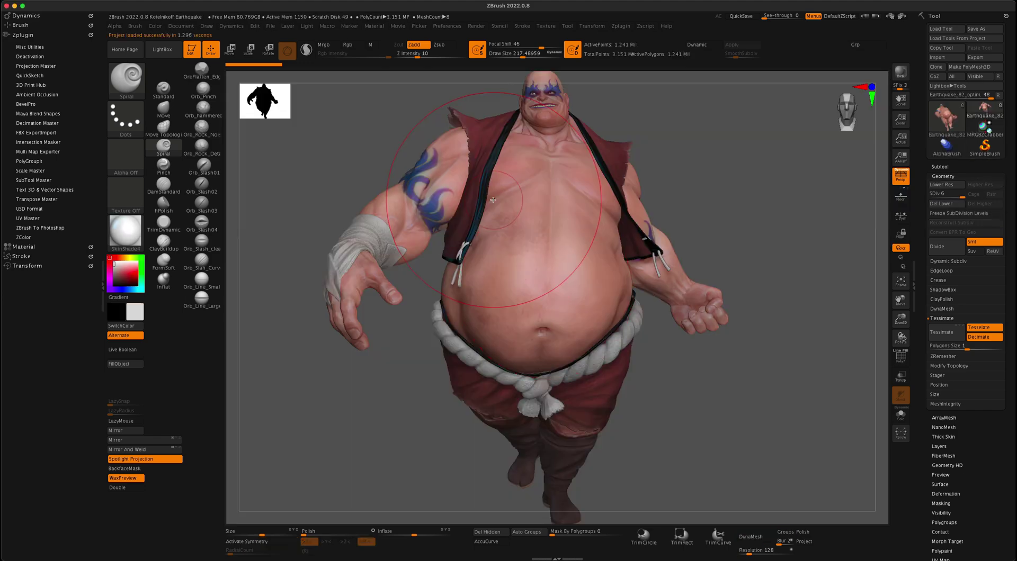
Check the polypaint on the body, eyes and teeth subtools by toggling their colour display off and on.
right_click_drag(757, 428, 747, 406, "ctrl")
left_click_drag(747, 406, 715, 410)
left_click(940, 167)
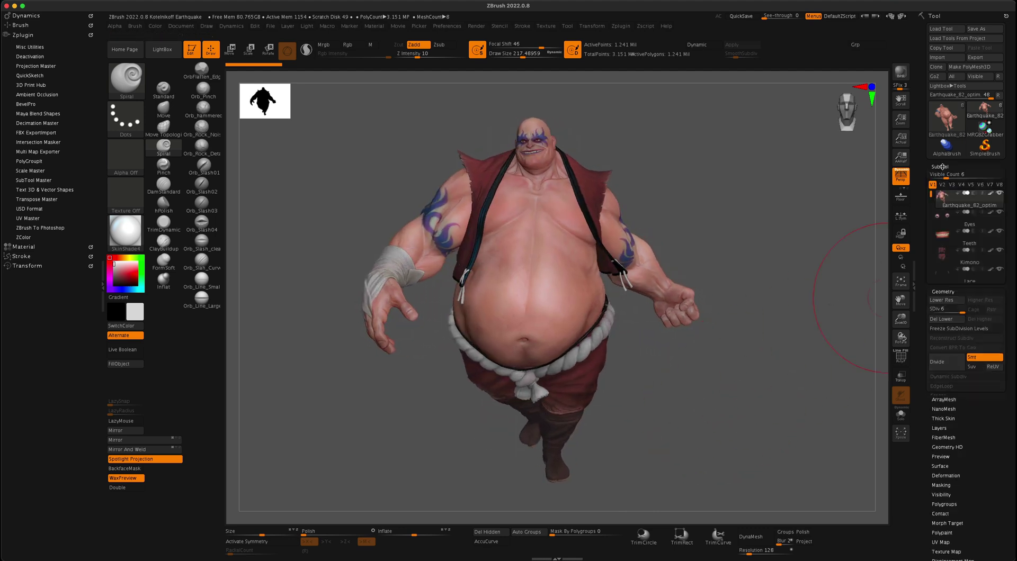
left_click(990, 196)
left_click(990, 196)
left_click(990, 196)
left_click(990, 196)
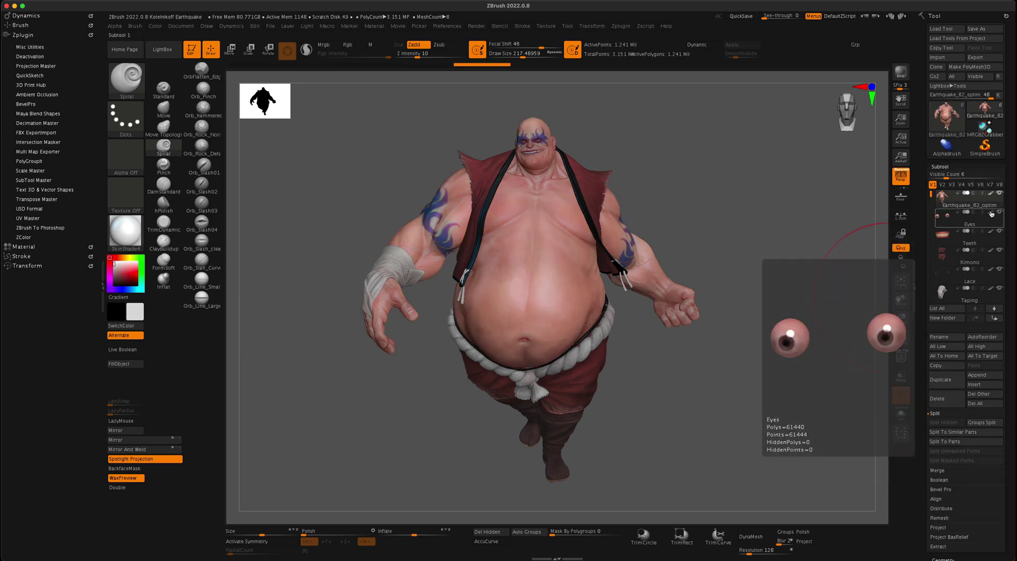
left_click(991, 214)
left_click(990, 194)
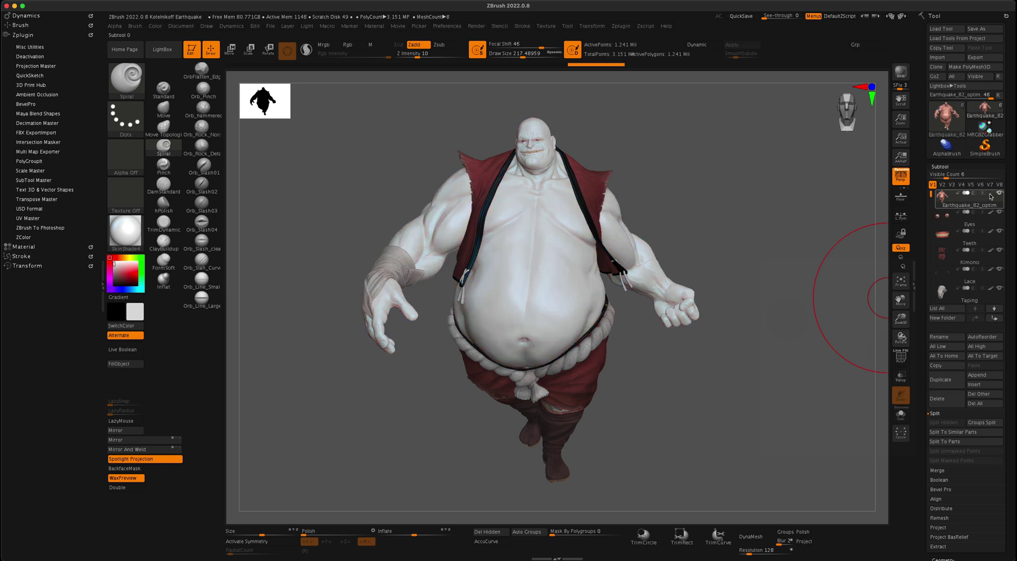
left_click(990, 194)
left_click(992, 231)
left_click(992, 232)
left_click(992, 231)
left_click(991, 214)
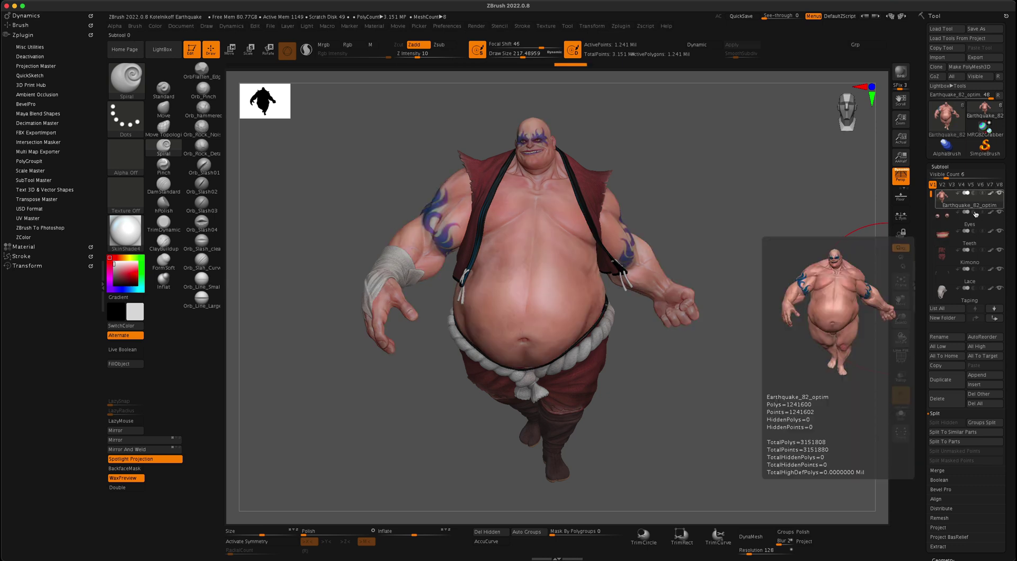
Merge all visible subtools into a new tool and switch to the merged Earthquake model.
mouse_move(728, 290)
left_mouse_down()
mouse_move(752, 292)
mouse_move(731, 290)
mouse_move(749, 286)
mouse_move(761, 340)
mouse_move(742, 356)
mouse_move(751, 357)
mouse_move(744, 377)
mouse_move(663, 405)
mouse_move(578, 406)
mouse_move(717, 416)
mouse_move(753, 379)
mouse_move(742, 386)
mouse_move(751, 391)
mouse_move(731, 387)
mouse_move(774, 388)
mouse_move(738, 390)
mouse_move(748, 385)
left_mouse_up()
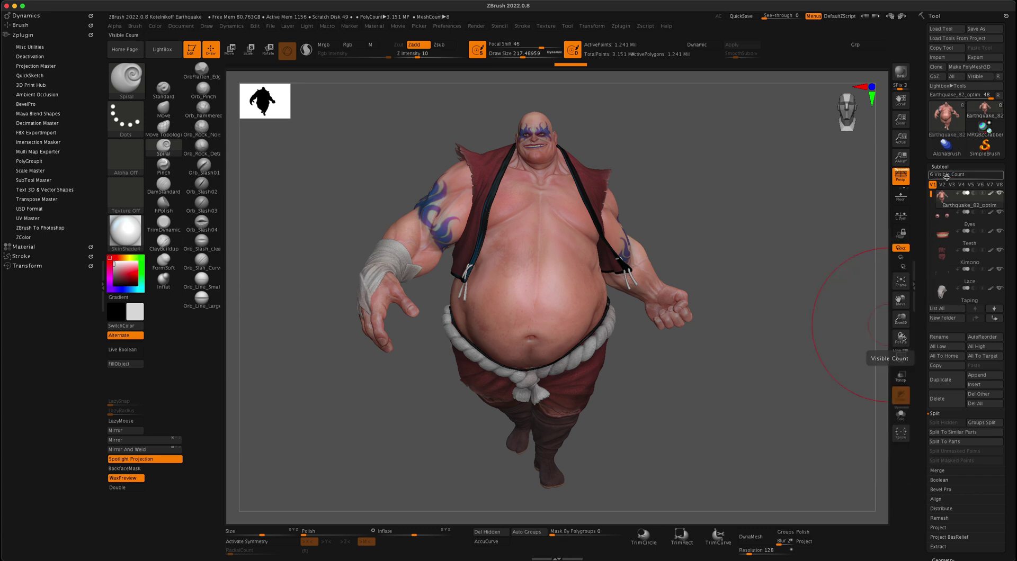
left_click(942, 471)
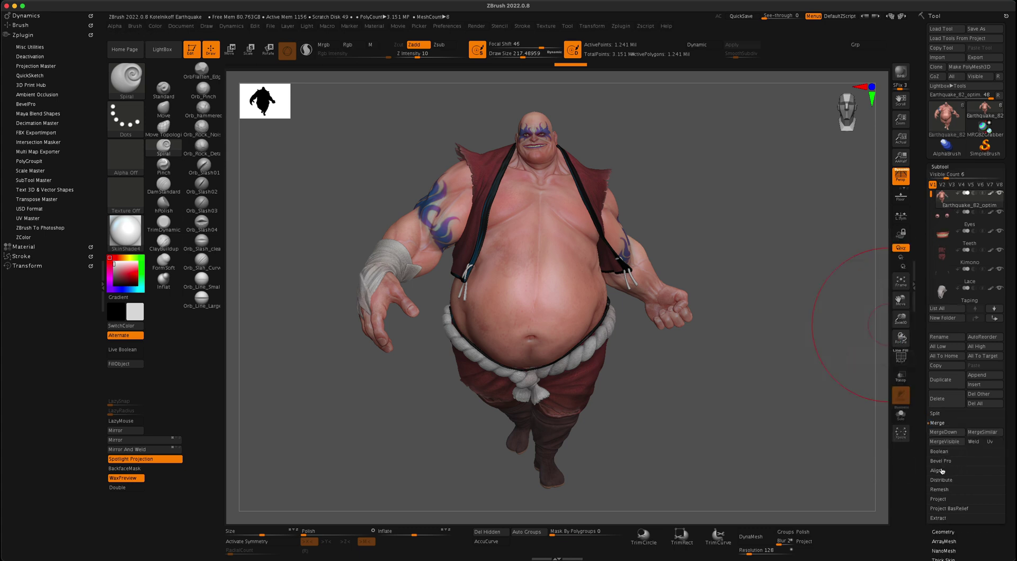
left_click(944, 442)
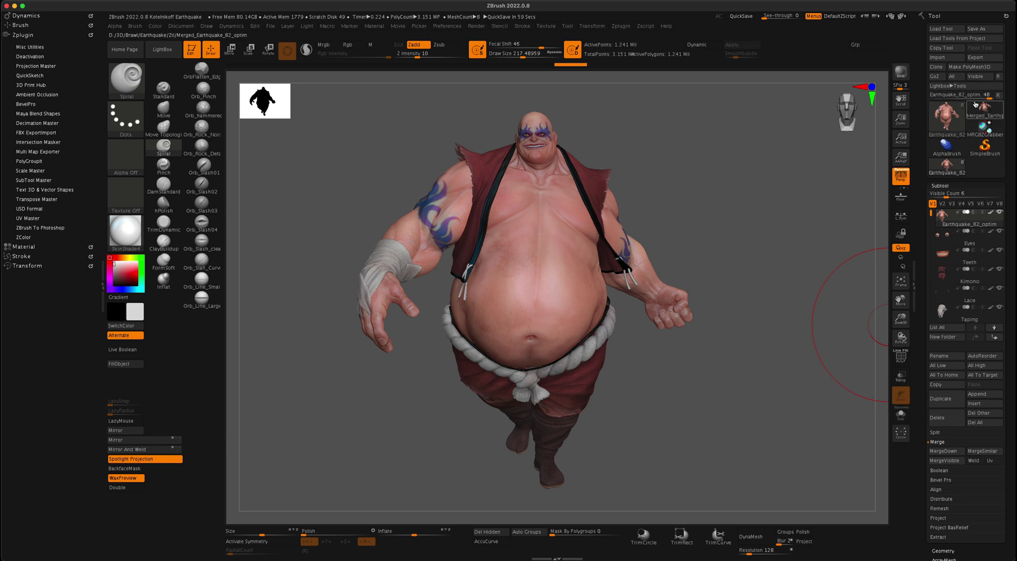
mouse_move(986, 108)
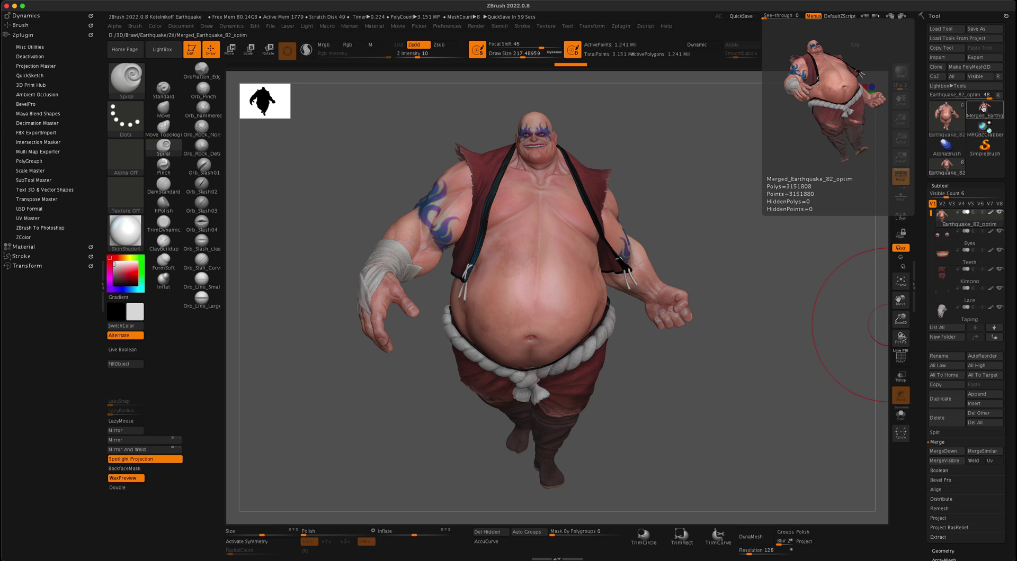
left_click(983, 108)
mouse_move(940, 229)
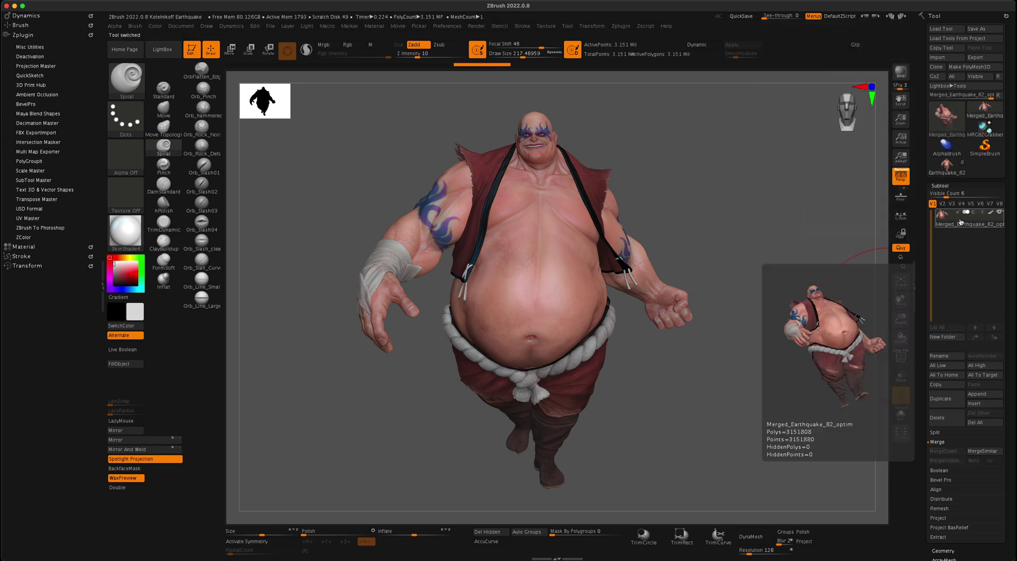
Delete the lower subdivision levels of the merged Earthquake model.
mouse_move(825, 279)
left_mouse_down()
mouse_move(767, 288)
mouse_move(797, 286)
mouse_move(783, 296)
mouse_move(805, 296)
mouse_move(799, 313)
mouse_move(790, 311)
left_mouse_up()
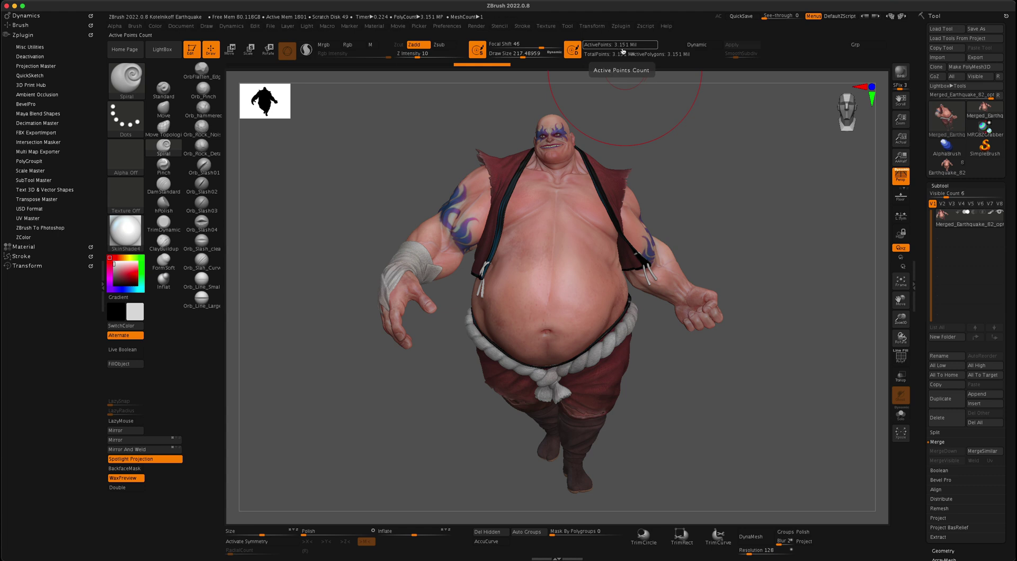
left_click_drag(789, 254, 804, 289)
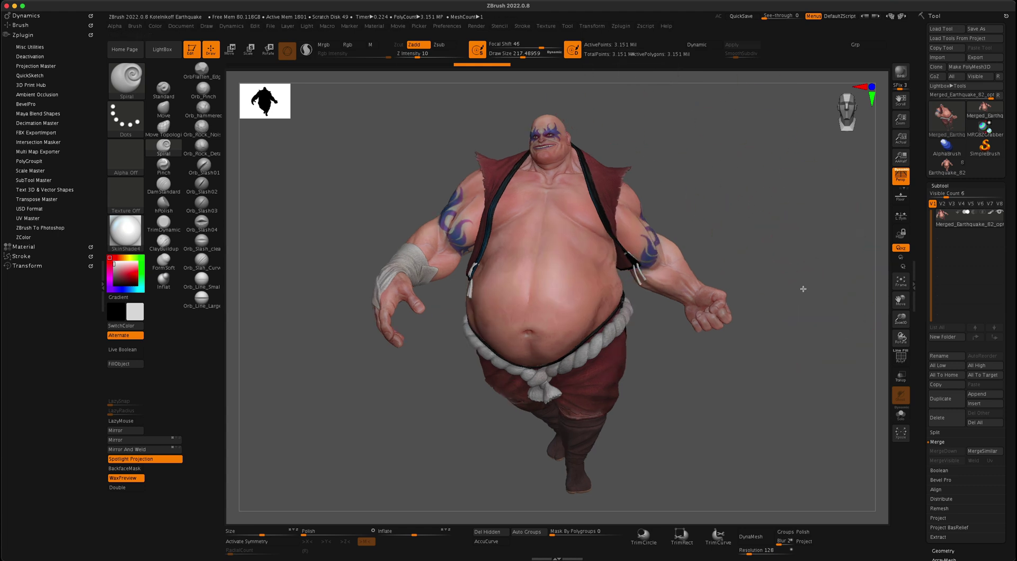
left_click(943, 551)
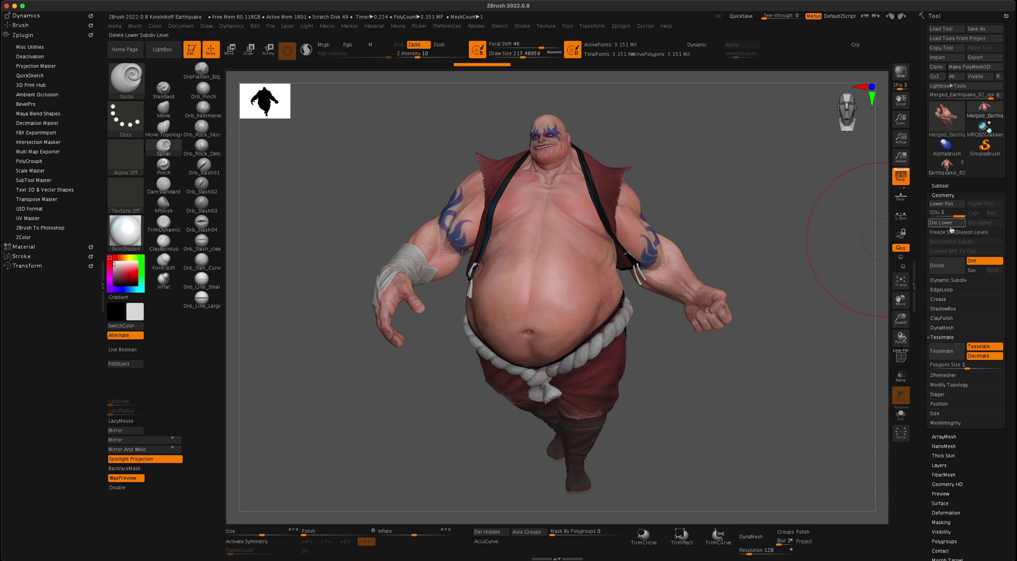
left_click(941, 223)
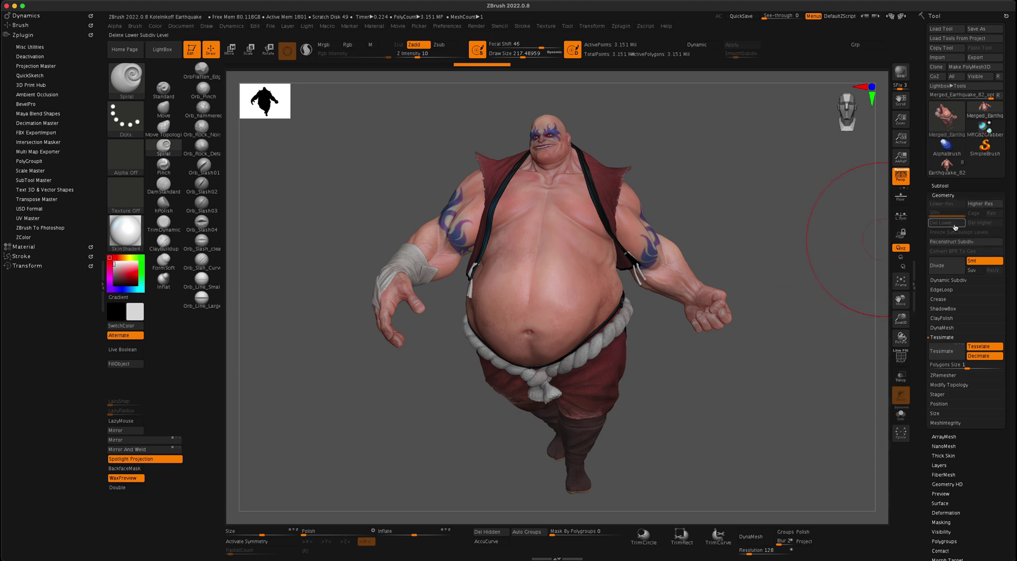
Enable Use and Keep Polypaint in Decimation Master and pre-process the current merged model.
mouse_move(763, 249)
left_mouse_down()
mouse_move(785, 250)
mouse_move(658, 267)
mouse_move(779, 311)
mouse_move(763, 333)
left_mouse_up()
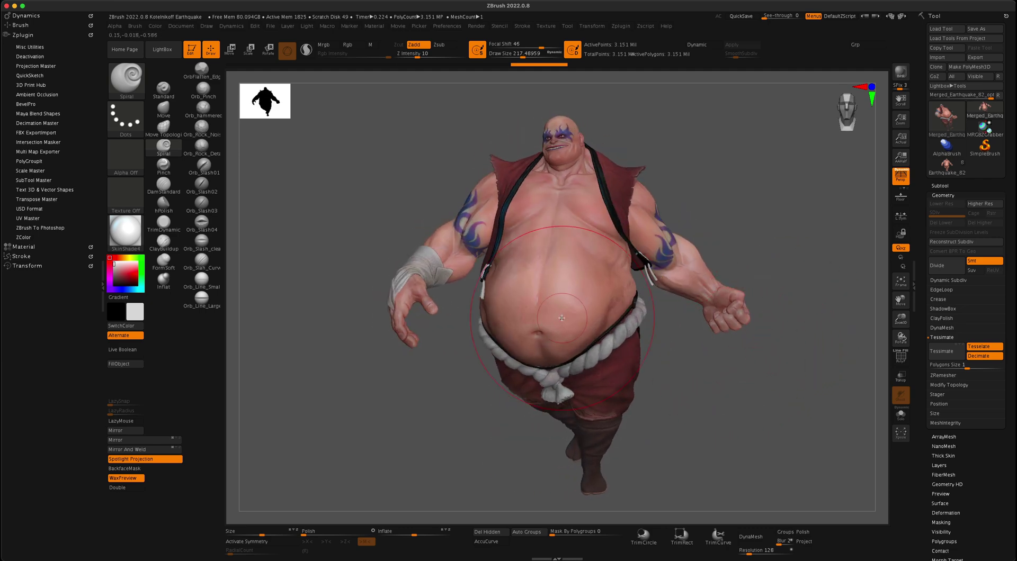
left_click_drag(352, 199, 371, 197)
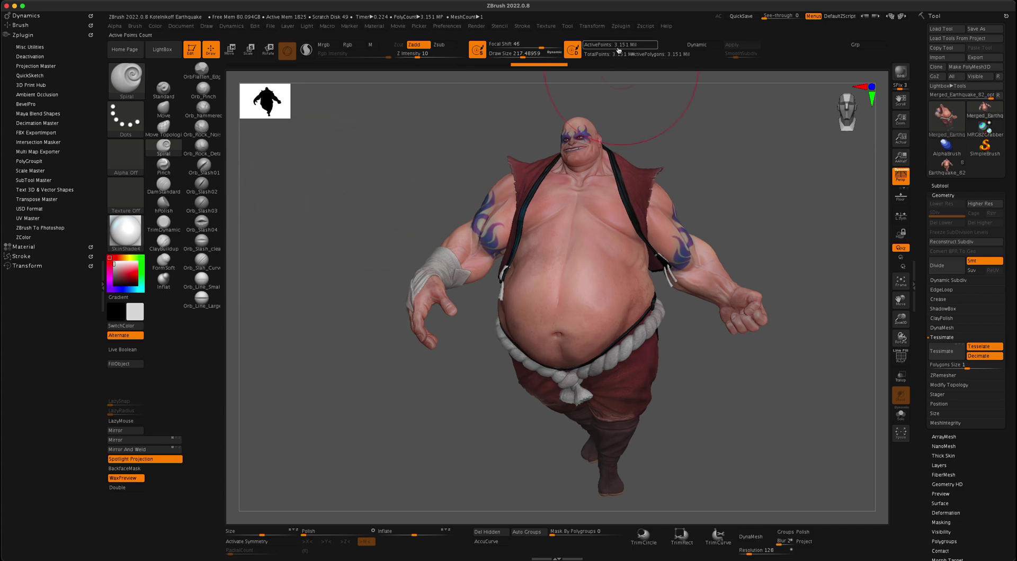
mouse_move(431, 164)
left_mouse_down()
mouse_move(446, 168)
mouse_move(413, 165)
mouse_move(508, 175)
mouse_move(553, 198)
mouse_move(756, 220)
mouse_move(685, 237)
mouse_move(691, 225)
left_mouse_up()
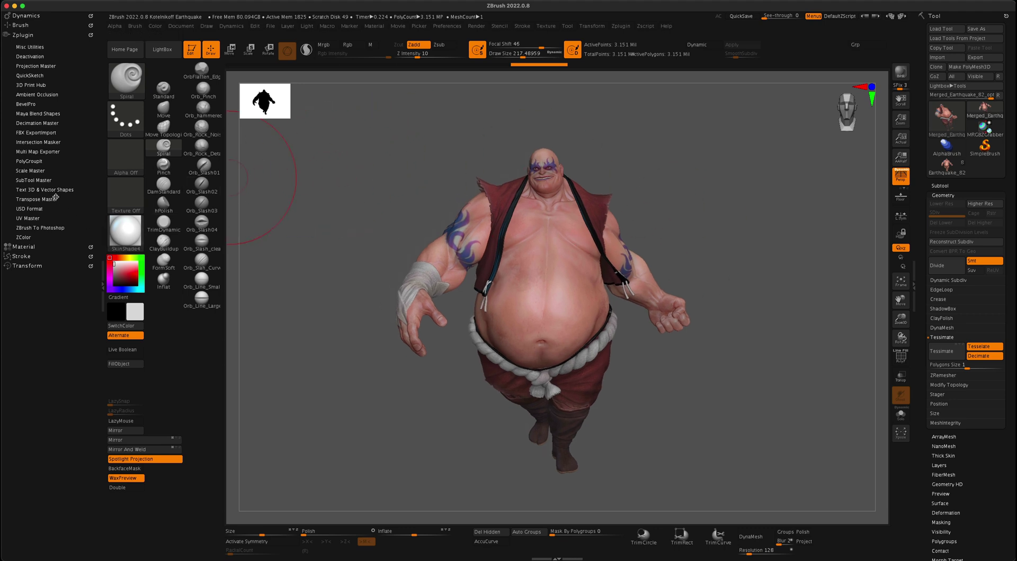
left_click(37, 123)
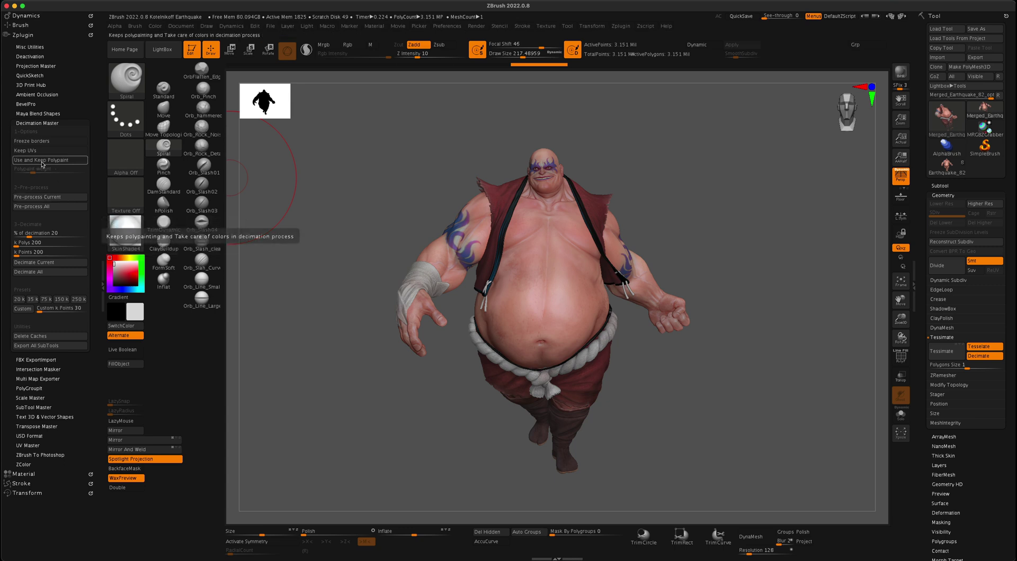
left_click(75, 163)
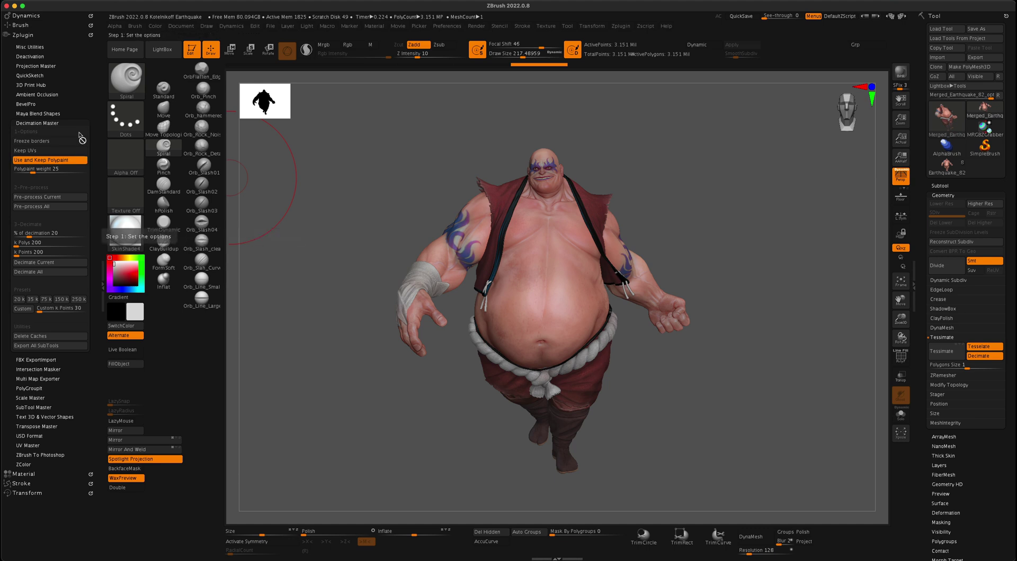
left_click_drag(682, 372, 681, 375)
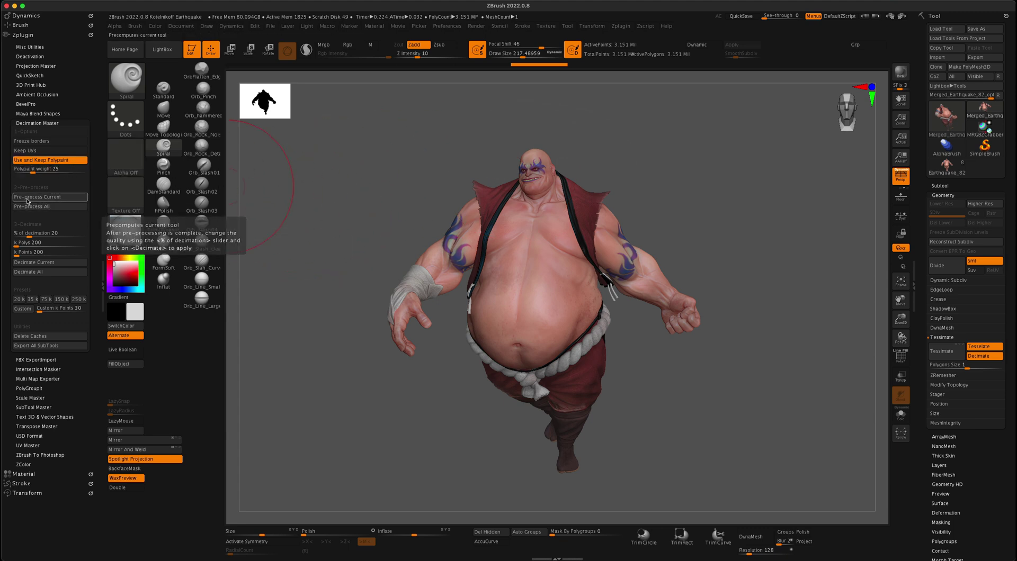
left_click(76, 199)
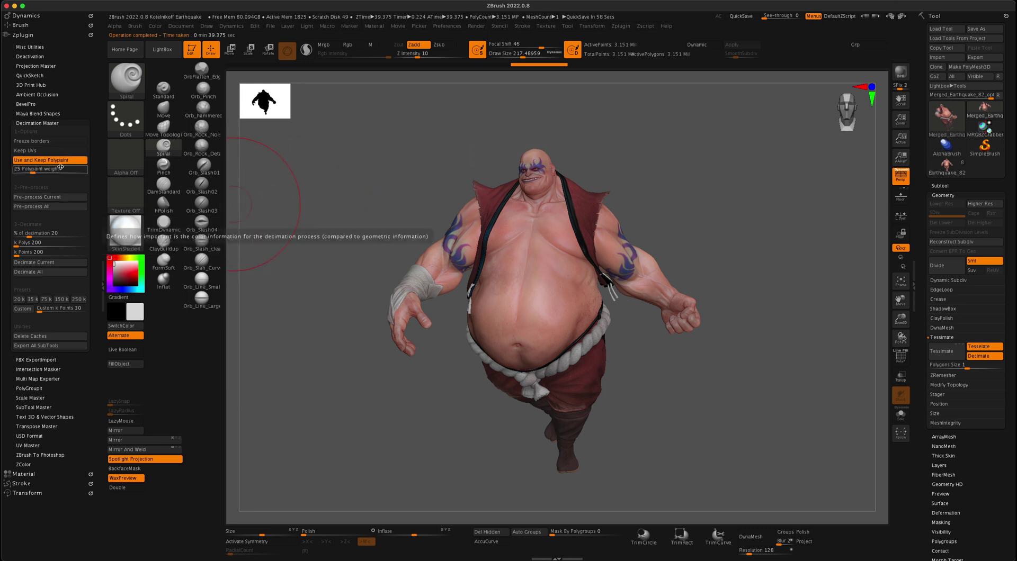
Set the decimation percentage to 10 and decimate the current model.
left_click(24, 234)
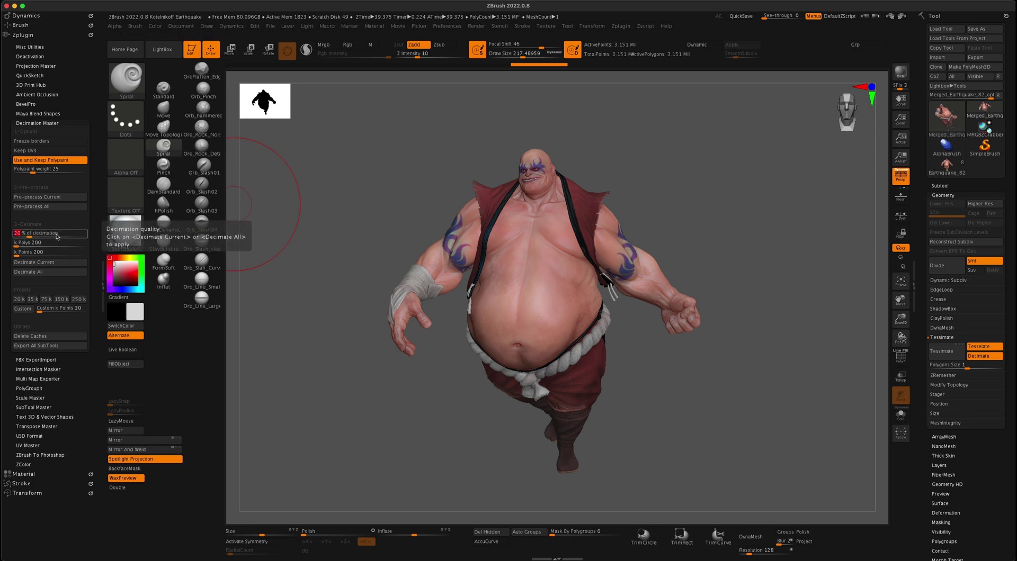
type("10")
key("Return")
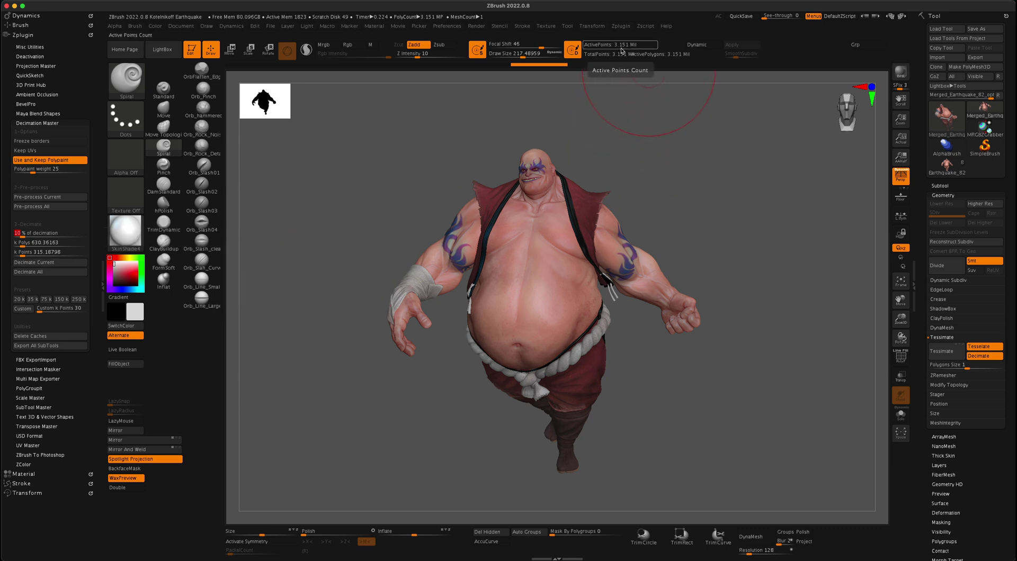
left_click(69, 263)
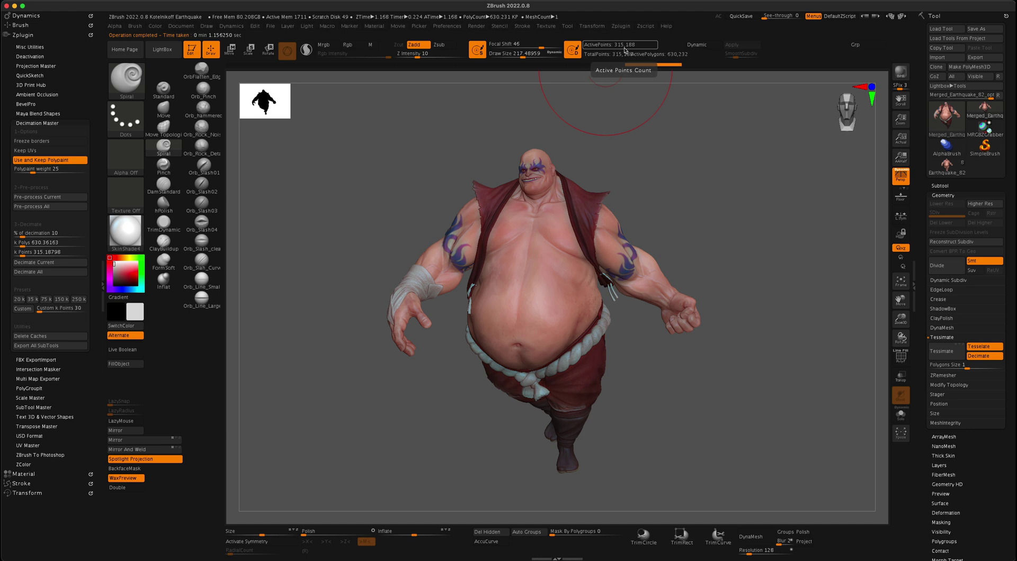
Inspect the decimated model's topology and colours from several angles, with the polyframe on and off.
mouse_move(692, 188)
left_mouse_down()
mouse_move(729, 213)
mouse_move(722, 222)
mouse_move(742, 227)
mouse_move(567, 239)
left_mouse_up()
mouse_move(713, 227)
left_mouse_down()
mouse_move(774, 234)
mouse_move(635, 233)
mouse_move(712, 241)
mouse_move(851, 318)
left_mouse_up()
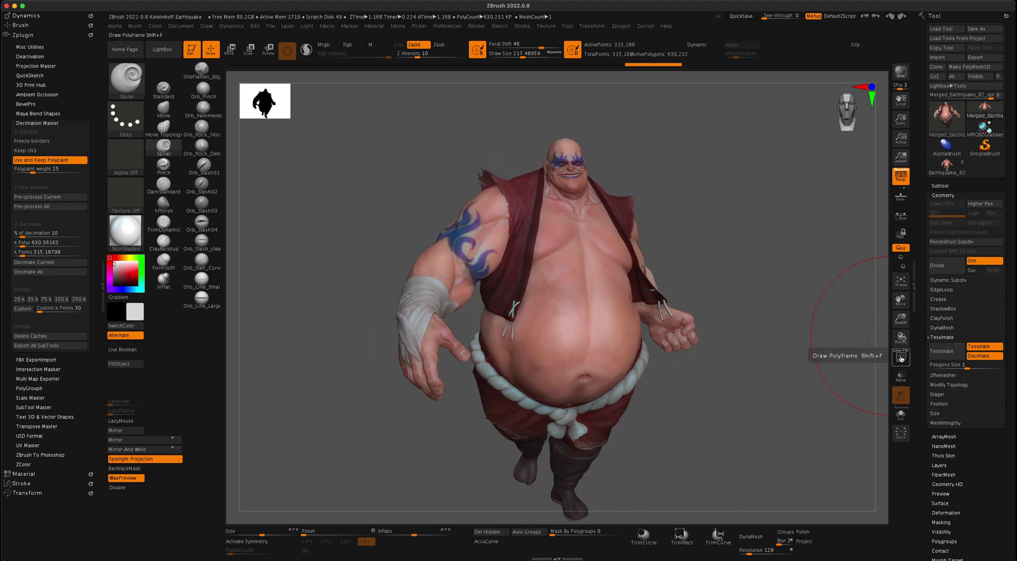
left_click(900, 358)
mouse_move(784, 330)
left_mouse_down()
mouse_move(775, 328)
mouse_move(779, 275)
mouse_move(784, 236)
mouse_move(793, 236)
mouse_move(688, 234)
mouse_move(827, 297)
left_mouse_up()
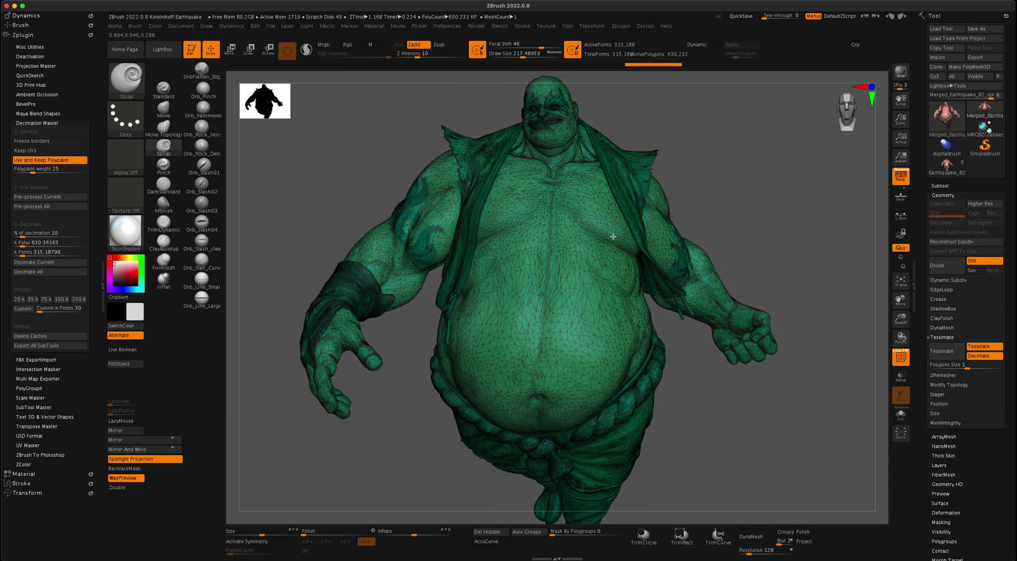
left_click(902, 359)
mouse_move(811, 374)
left_mouse_down()
mouse_move(789, 363)
mouse_move(784, 372)
mouse_move(809, 358)
left_mouse_up()
left_click_drag(697, 204, 704, 204)
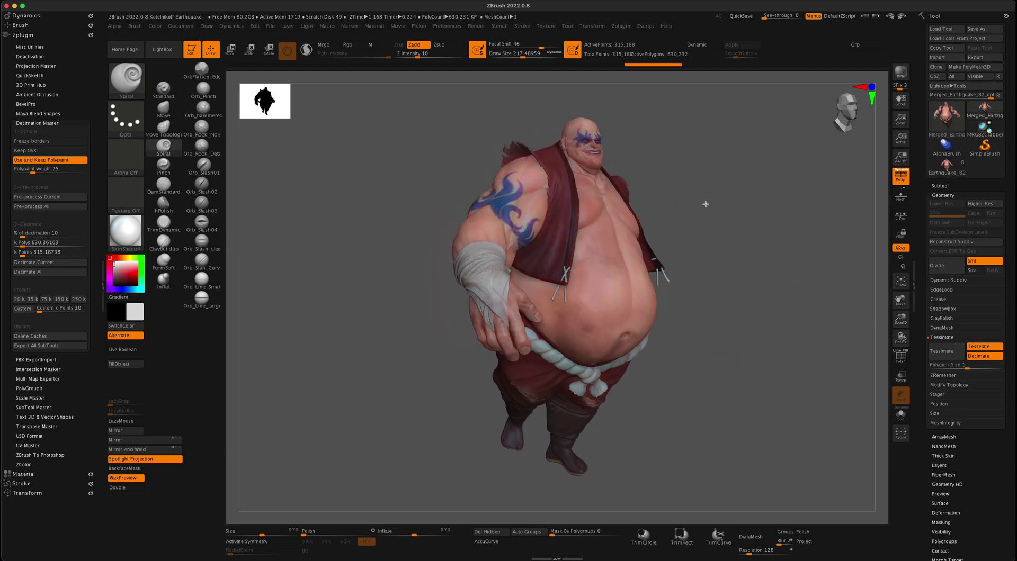
Save the mesh export as Merged_Earthquake_82_optim in FBX format in the test folder.
left_click(989, 58)
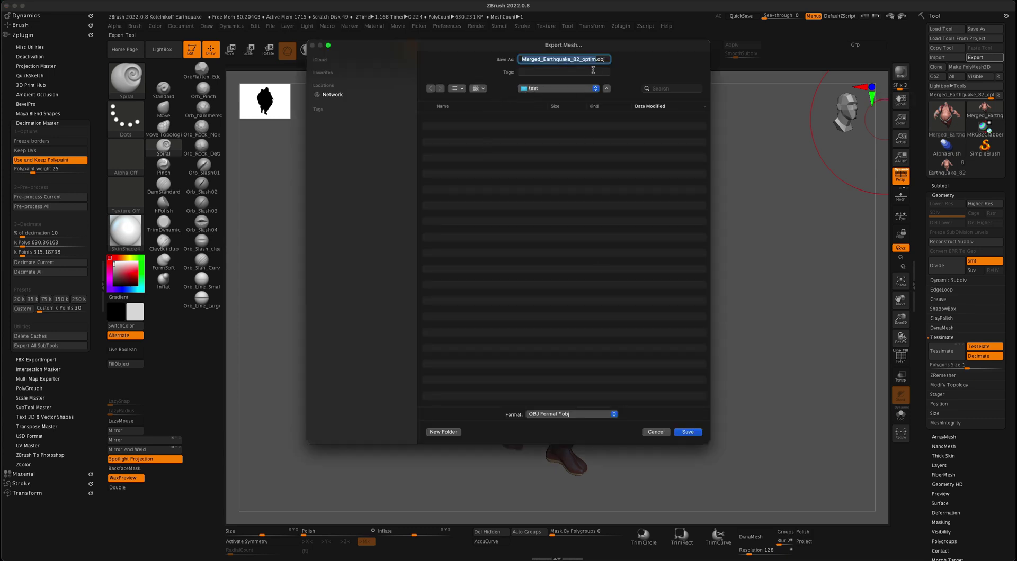
left_click(577, 415)
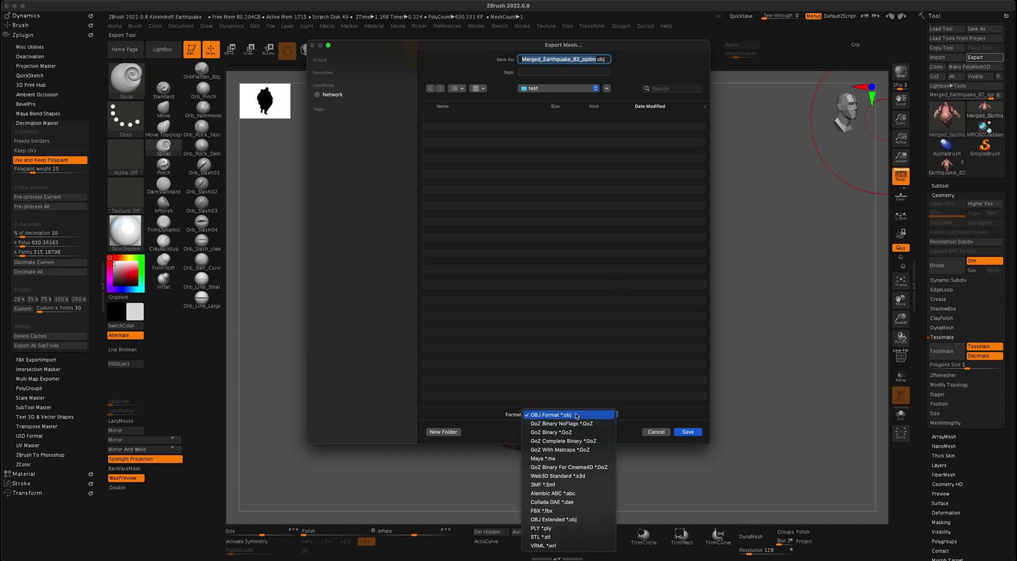
left_click(566, 512)
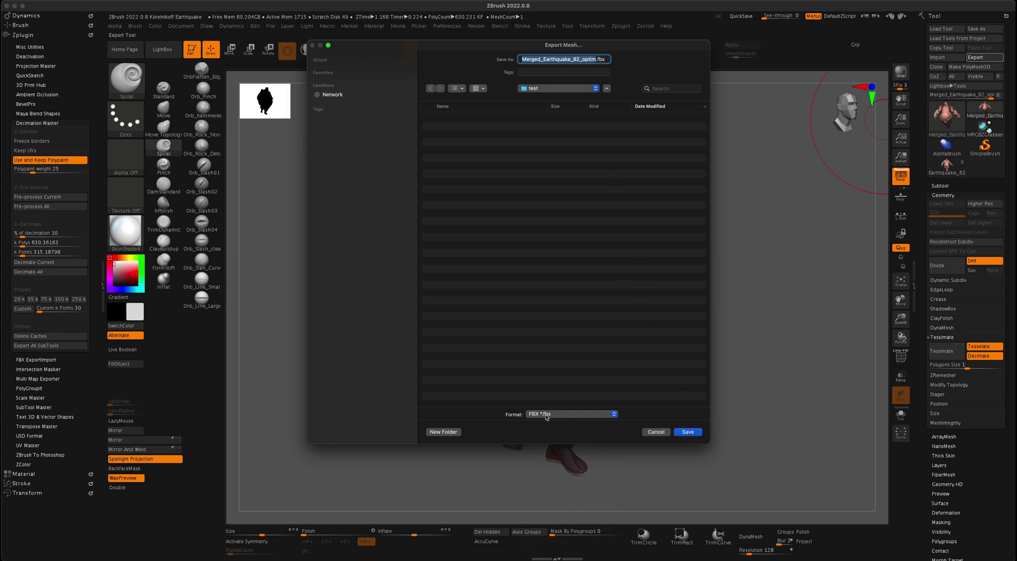
left_click(688, 432)
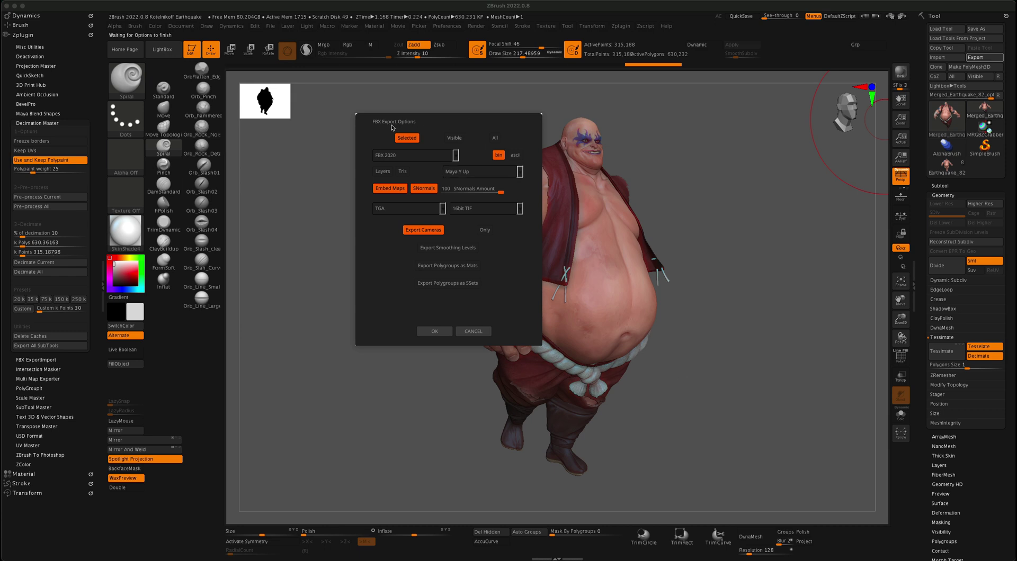
Set the FBX export to Visible and ascii with embedded maps, and run the export.
left_click(451, 139)
left_click(517, 156)
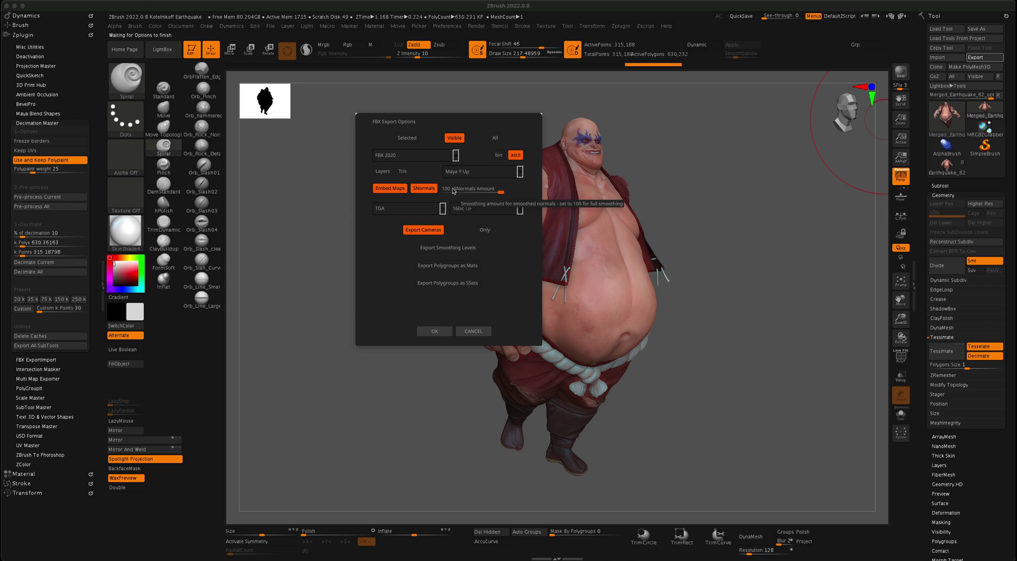
left_click(433, 332)
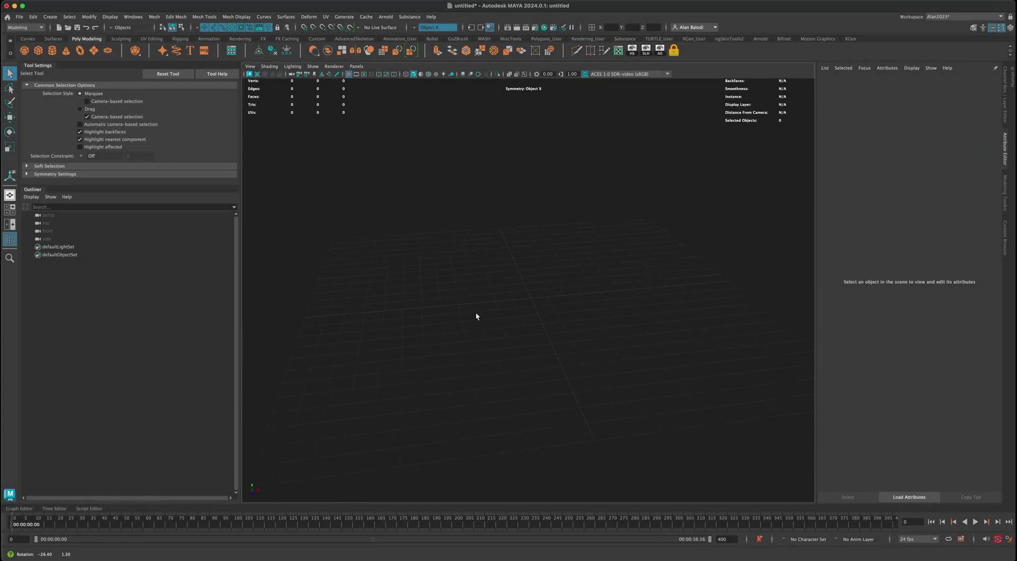
Switch to Maya and import the exported Merged_Earthquake_82_optim FBX into the empty scene.
left_click_drag(475, 317, 455, 323, "alt")
left_click(18, 16)
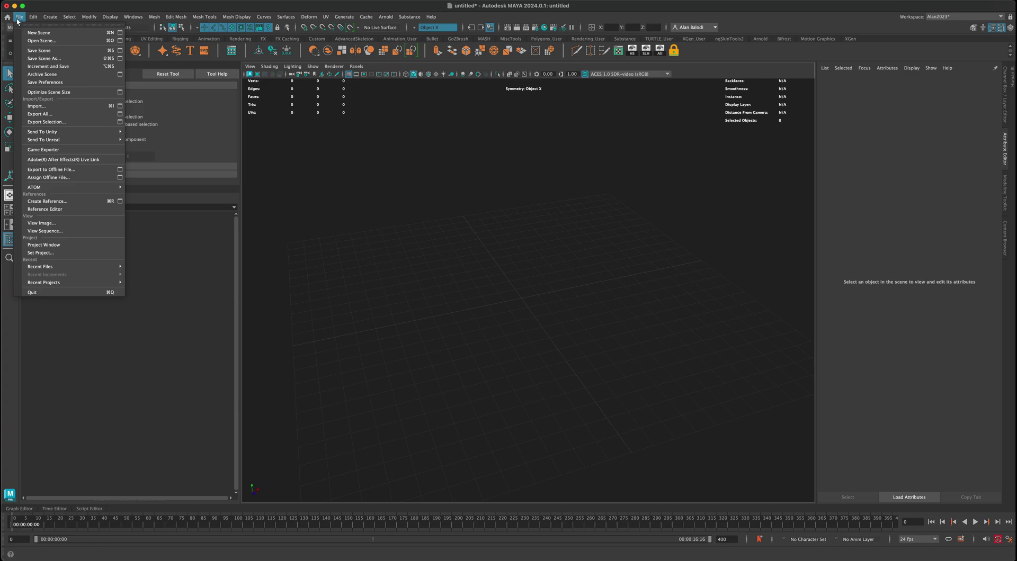
left_click(43, 107)
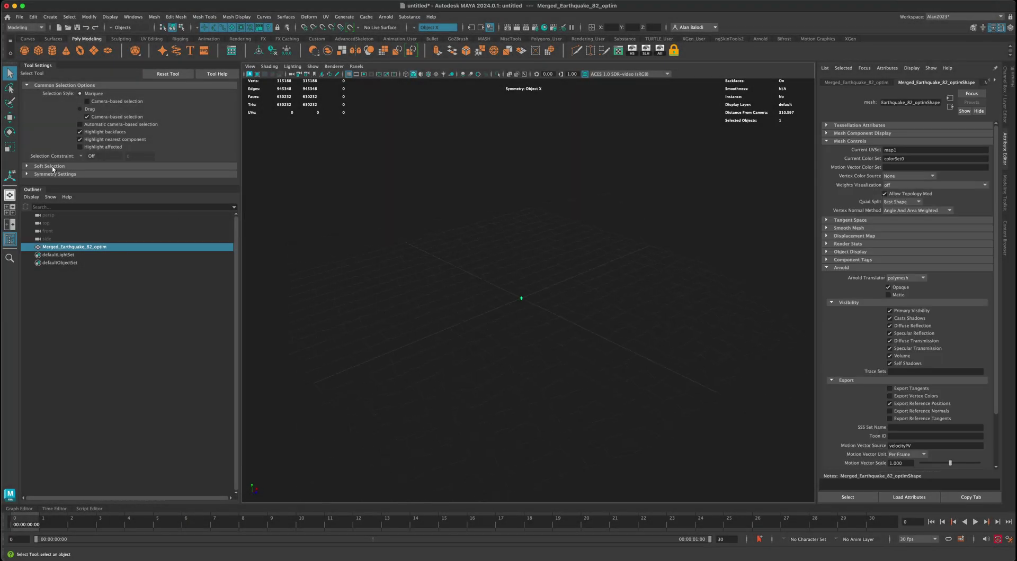
Scale the imported character up uniformly until it is a workable size above the grid, and deselect it.
left_click(10, 147)
left_click_drag(521, 298, 715, 197)
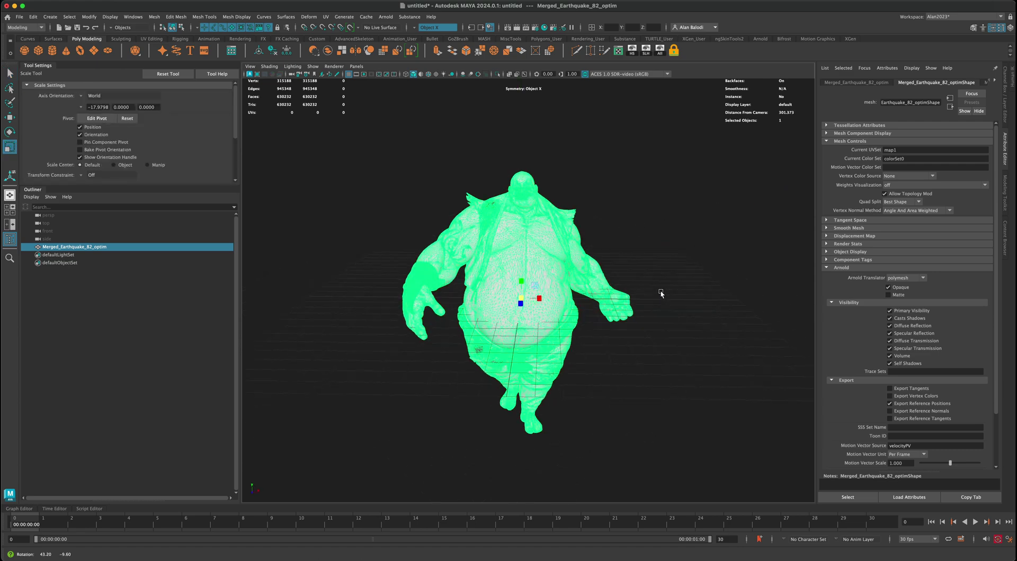
key("q")
left_click(374, 236)
Open the material attributes of the imported character to examine its assigned shader.
mouse_move(374, 237)
left_mouse_down("alt")
mouse_move(567, 245)
mouse_move(656, 375)
mouse_move(597, 370)
mouse_move(358, 202)
mouse_move(363, 259)
mouse_move(367, 237)
mouse_move(357, 234)
left_mouse_up("alt")
right_click_drag(518, 269, 525, 464)
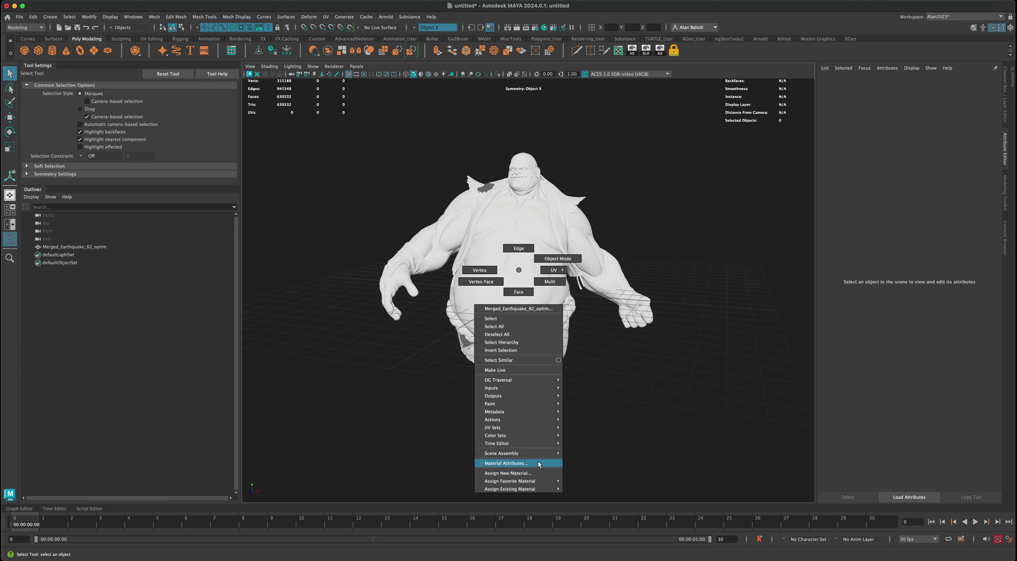
right_click_drag(539, 465, 538, 463)
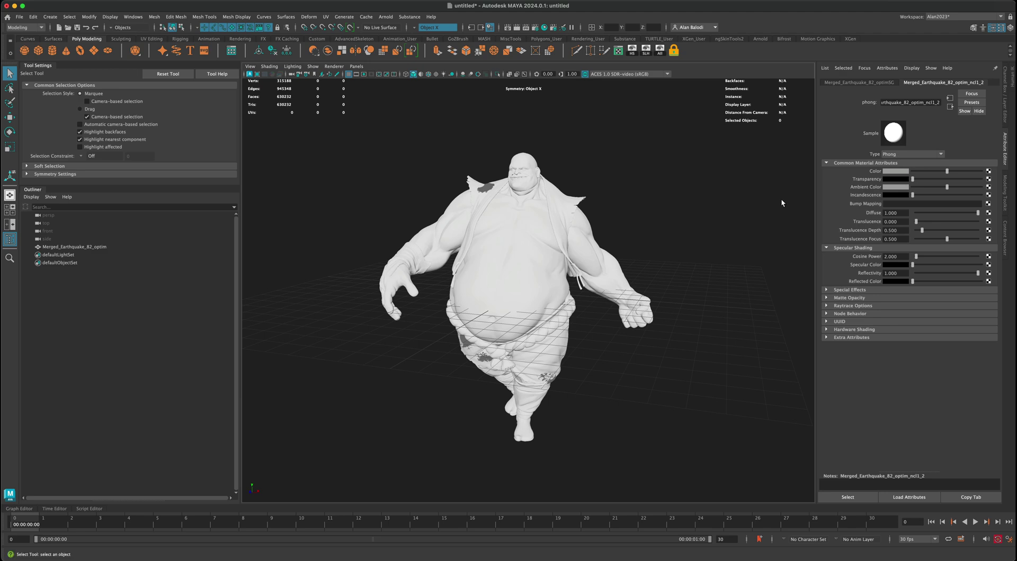
Assign a new Arnold aiStandardSurface material to the character mesh.
left_click(572, 239)
right_click_drag(527, 233, 530, 446)
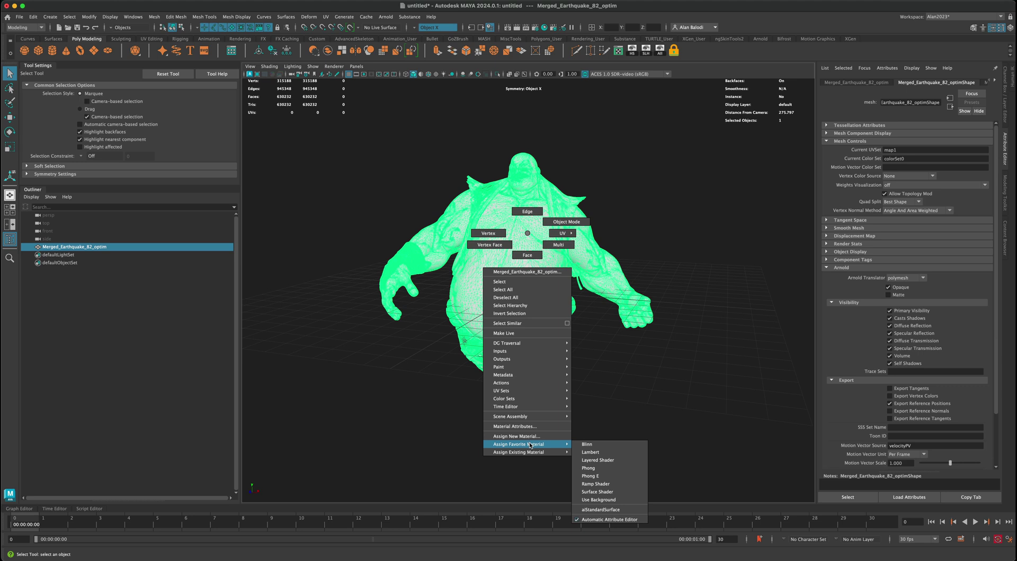
right_click_drag(529, 445, 605, 511)
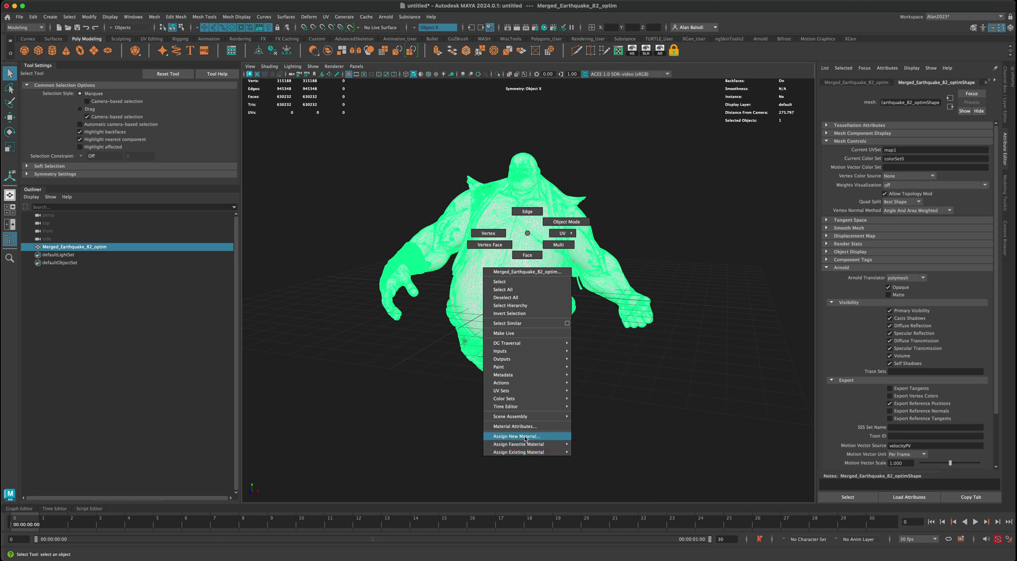
right_click_drag(525, 438, 524, 440)
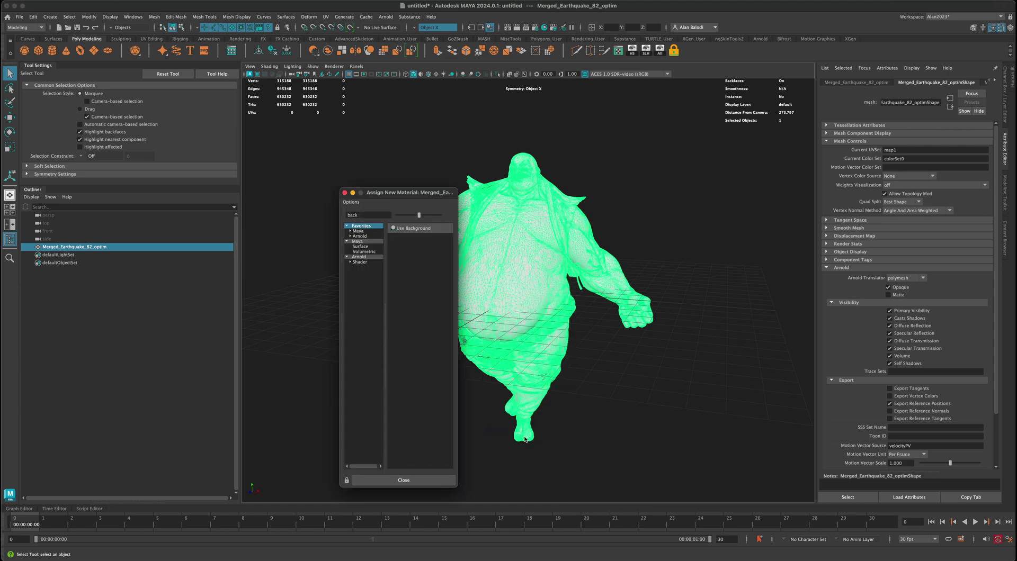
double_click(363, 215)
key("BackSpace")
left_click(371, 258)
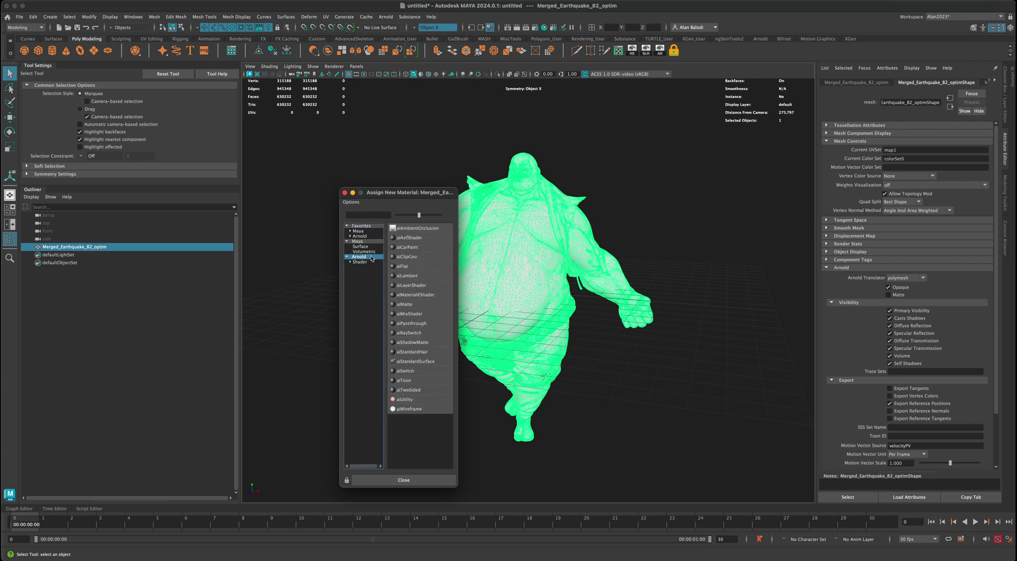
left_click(419, 362)
mouse_move(705, 286)
left_mouse_down("alt")
mouse_move(726, 275)
mouse_move(719, 277)
left_mouse_up("alt")
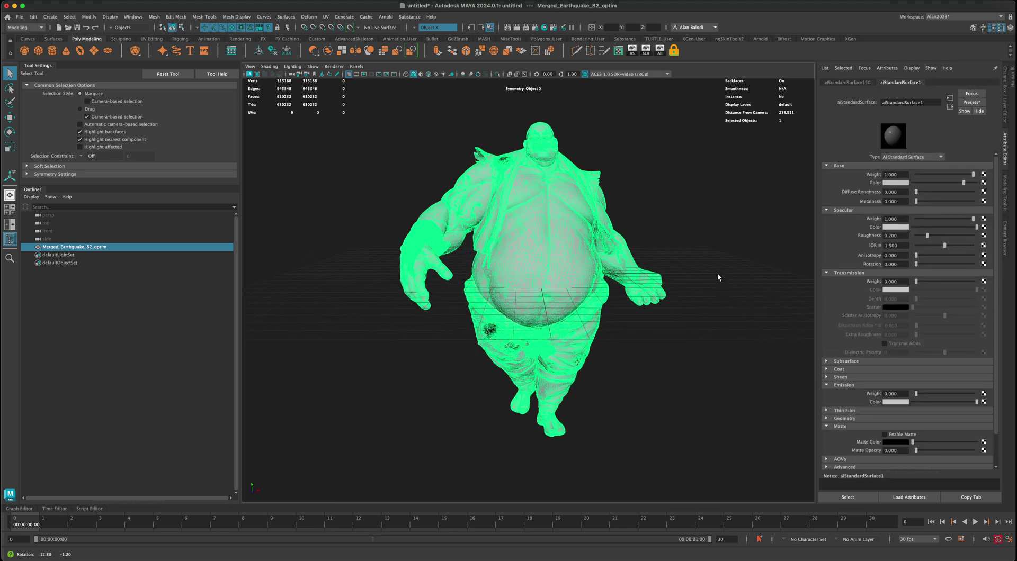
scroll(720, 280, "up", 2)
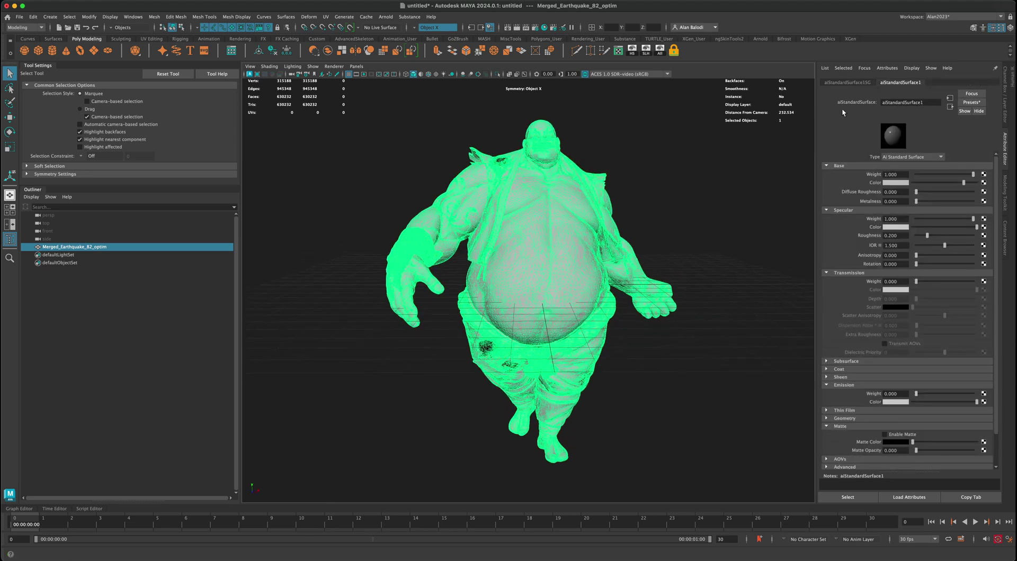
Rename the new standard surface material as aiEarthQuake and deselect the mesh.
left_click_drag(931, 102, 858, 97)
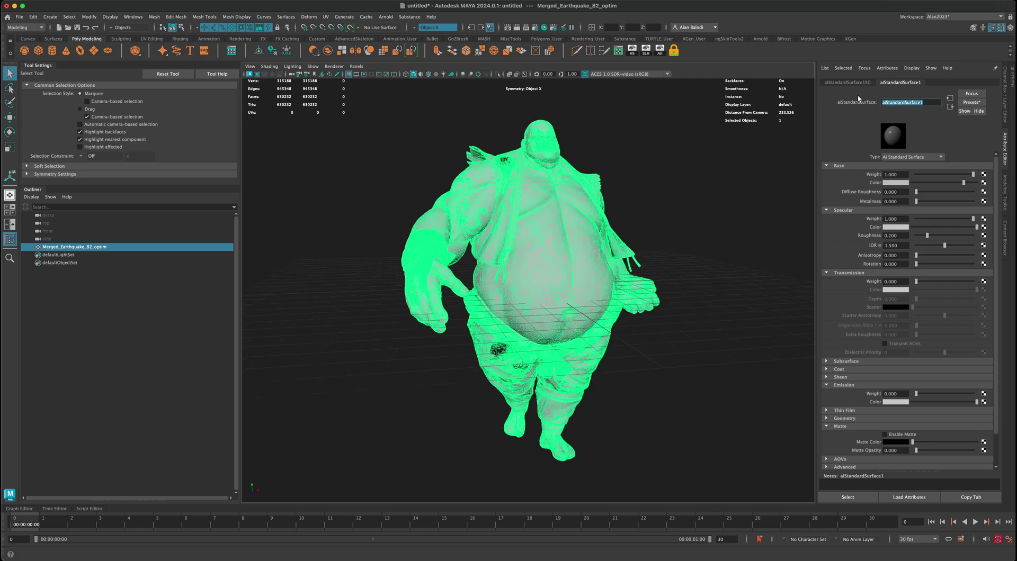
type("aiEarthQuake")
key("Return")
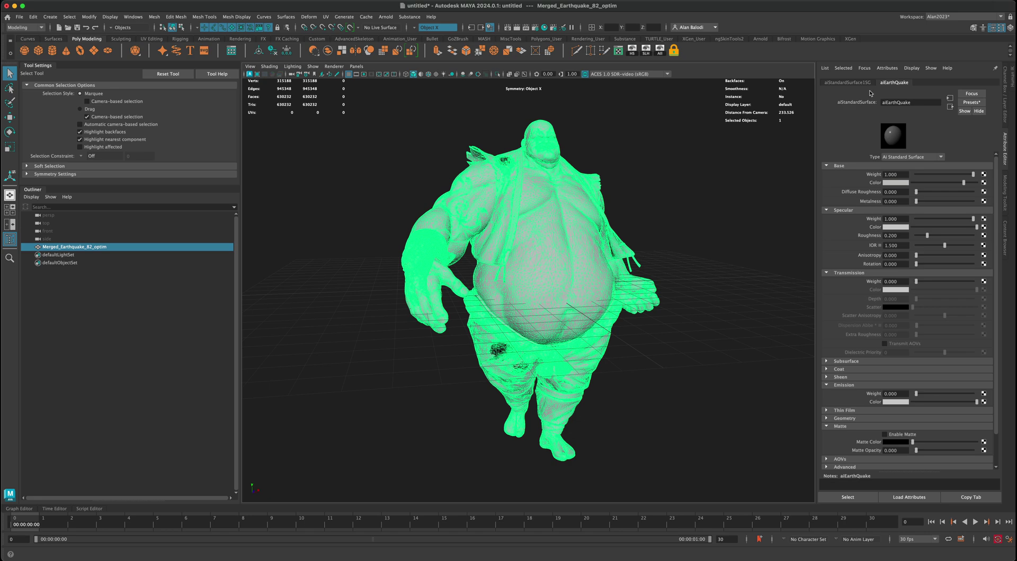
left_click_drag(705, 247, 723, 245, "alt")
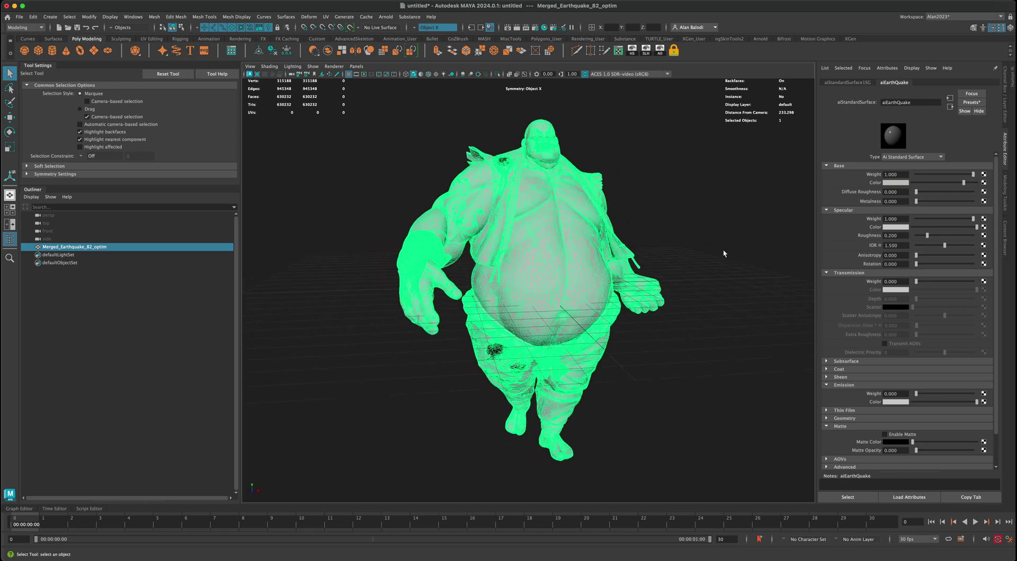
left_click(679, 246)
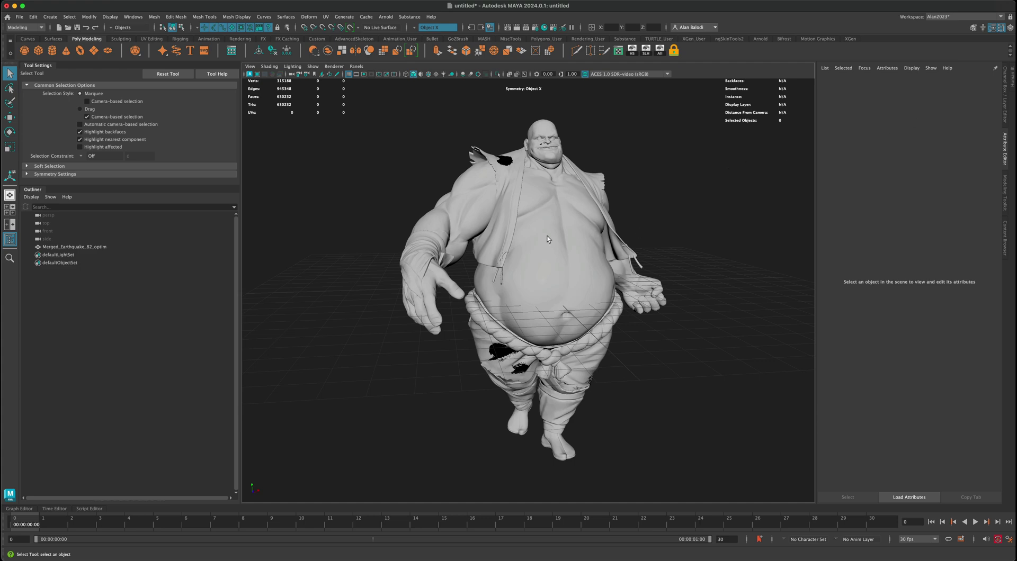
Enable Export Vertex Colors in the Arnold export settings of the character's shape and collapse its mesh controls.
left_click(530, 189)
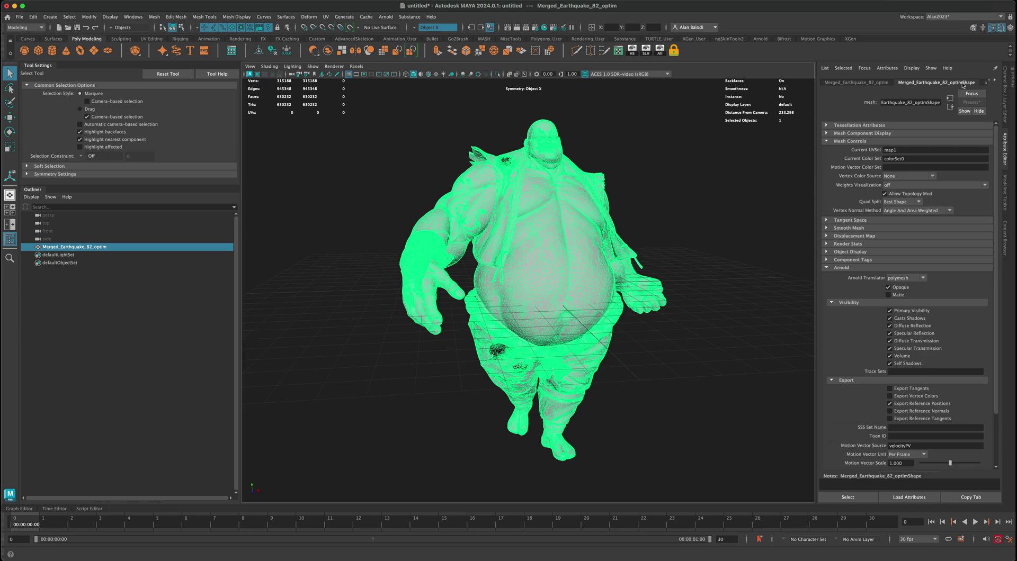
left_click(826, 268)
left_click(826, 268)
left_click(890, 397)
left_click(826, 142)
left_click(840, 145)
double_click(880, 158)
left_click(827, 142)
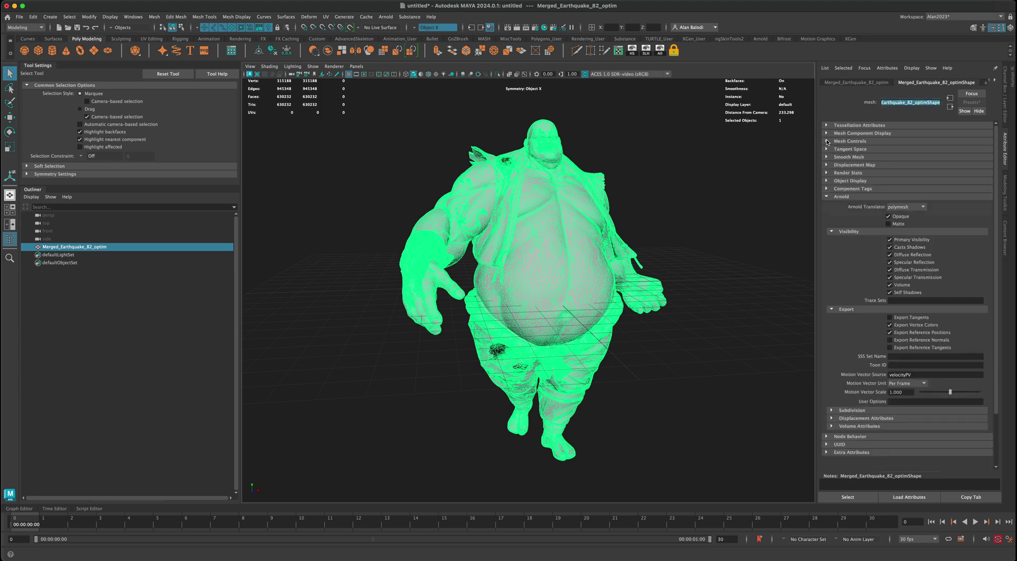
left_click_drag(716, 223, 700, 231, "alt")
right_click_drag(700, 231, 693, 233, "alt")
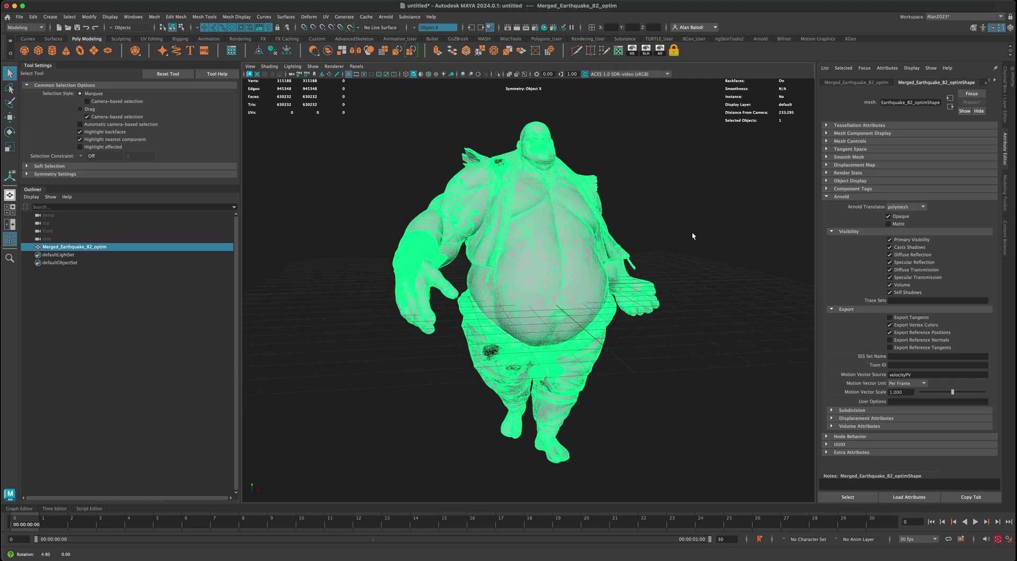
Display the viewport with all scene lights and create an Arnold Skydome Light.
left_click(443, 74)
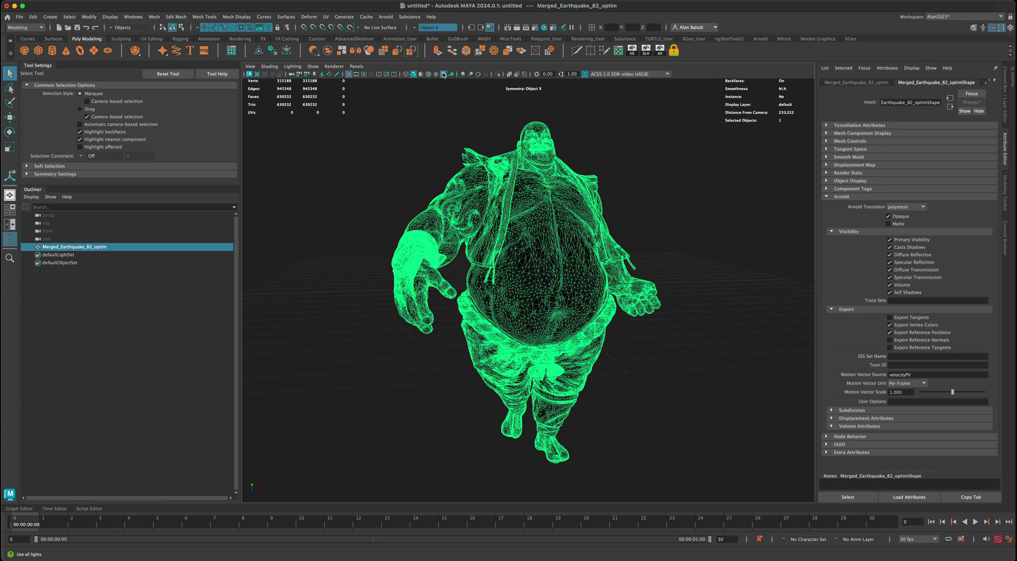
left_click(687, 212)
left_click_drag(687, 213, 657, 215, "alt")
left_click(386, 17)
mouse_move(407, 60)
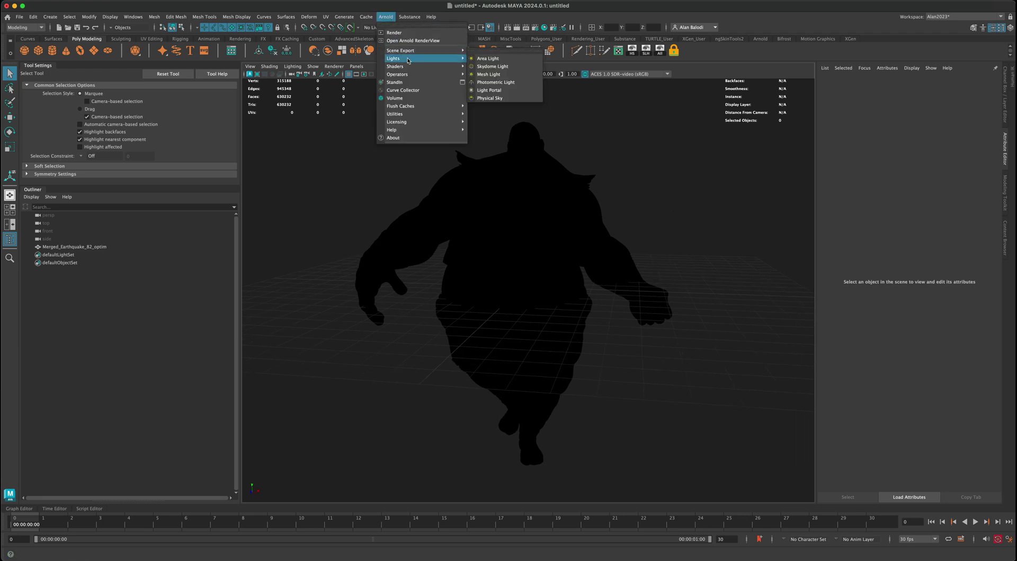
left_click(488, 67)
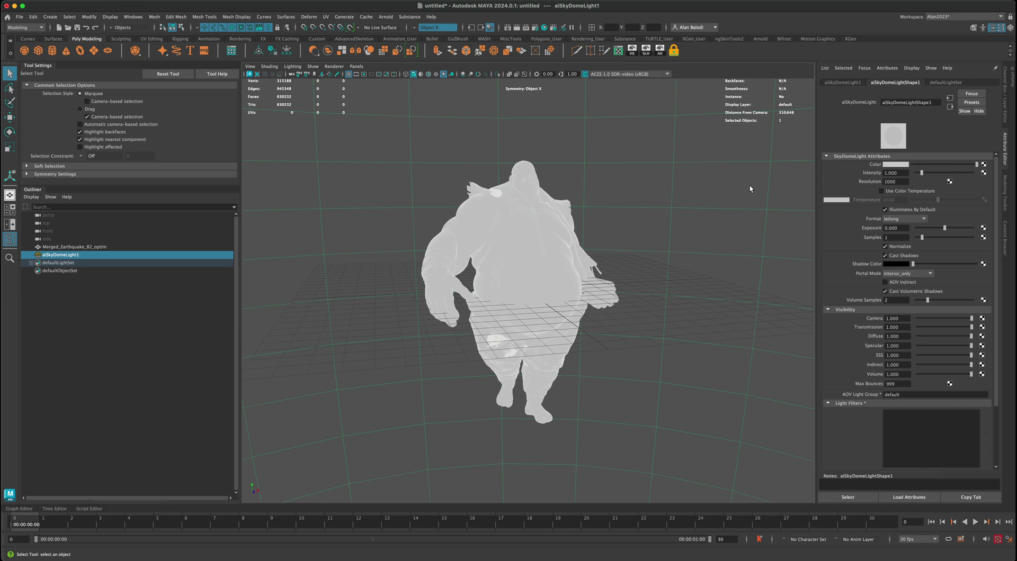
Connect a file texture to the skydome light's color and load sky0_2k.hdr from the HDR folder.
left_click(984, 166)
left_click(418, 370)
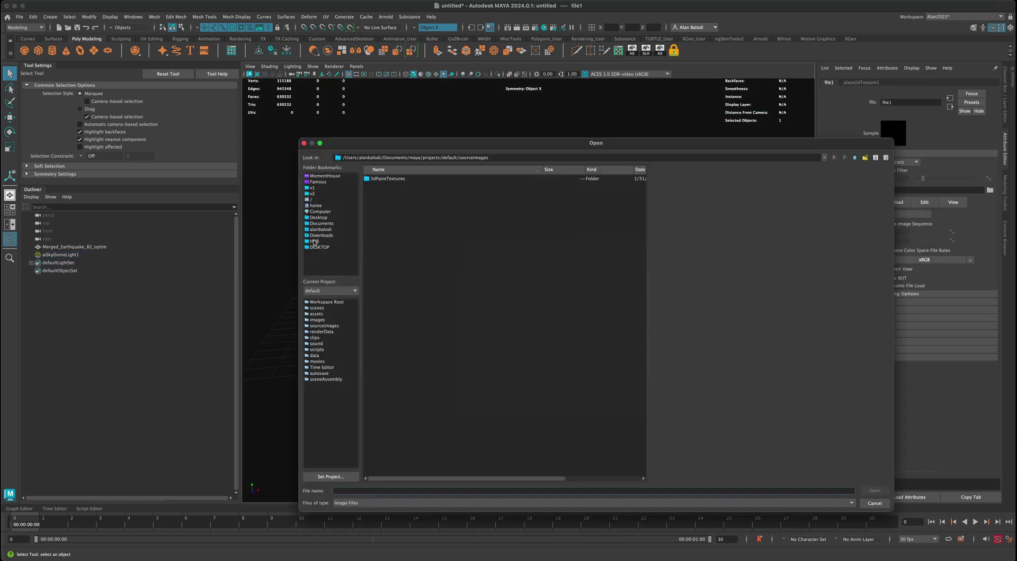
left_click(314, 241)
left_click(403, 178)
key("Down")
key("Down")
key("Down")
key("Down")
key("Down")
key("Down")
key("Down")
key("Down")
key("Down")
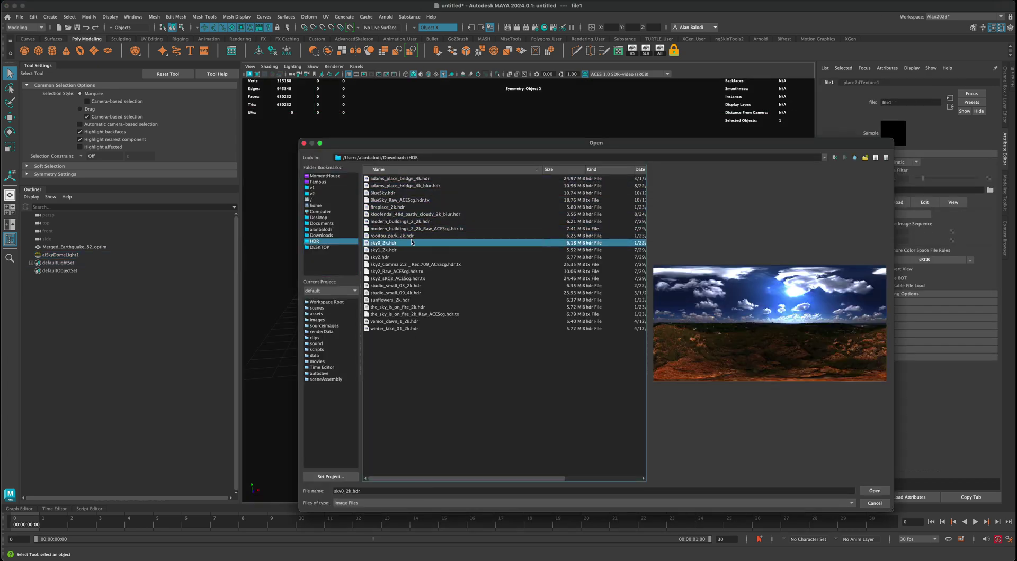
left_click(874, 491)
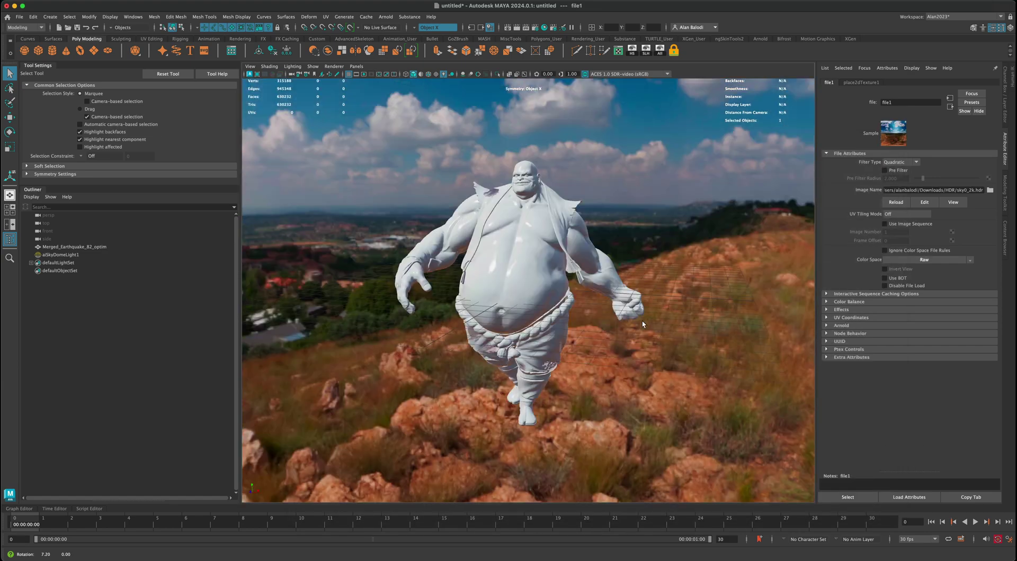
Set the render image size preset to 1k_Square in the render settings.
left_click_drag(643, 324, 668, 318, "alt")
scroll(668, 320, "up", 3)
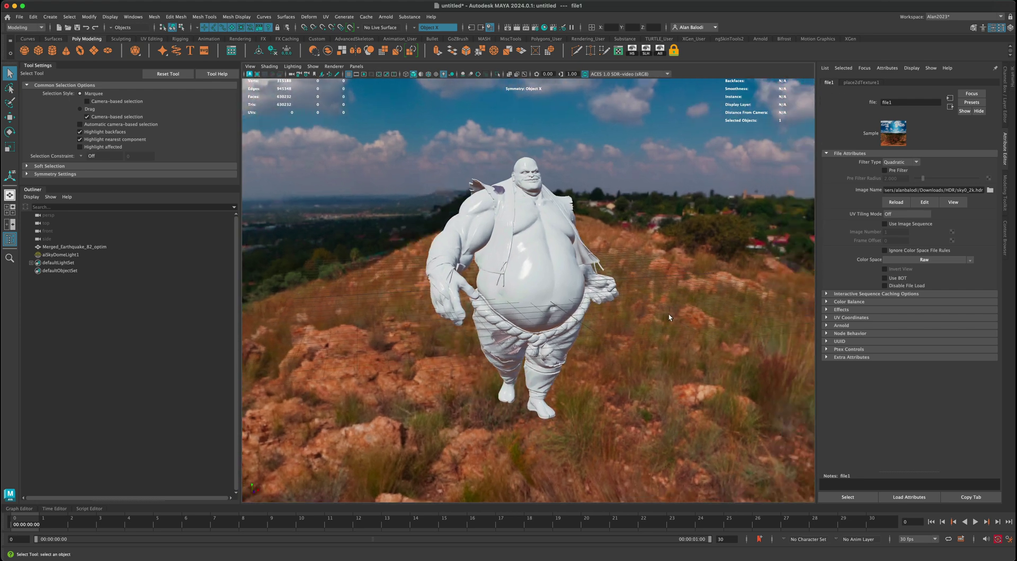
left_click_drag(555, 156, 642, 201, "alt")
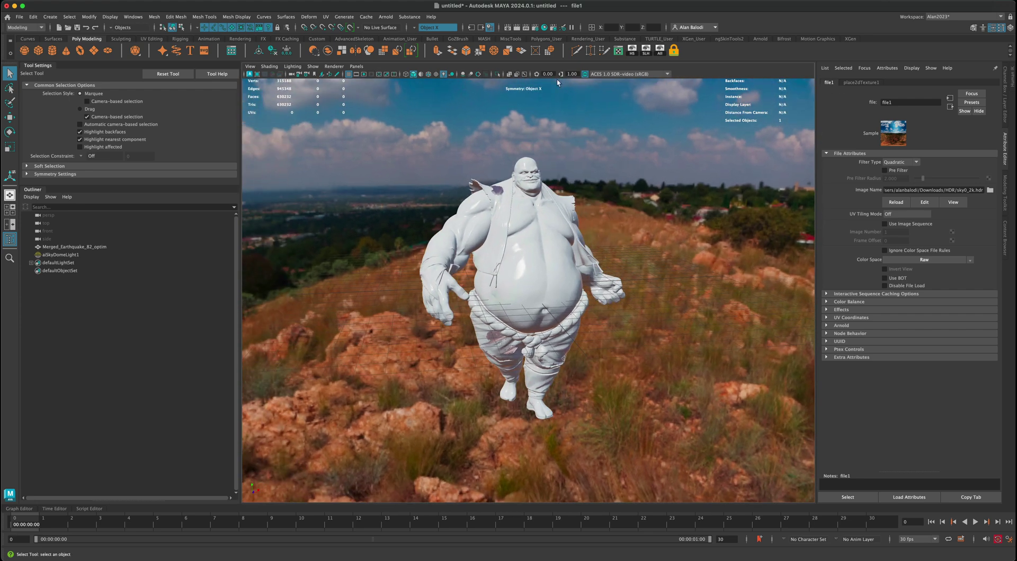
left_click(536, 30)
left_click_drag(640, 144, 558, 100)
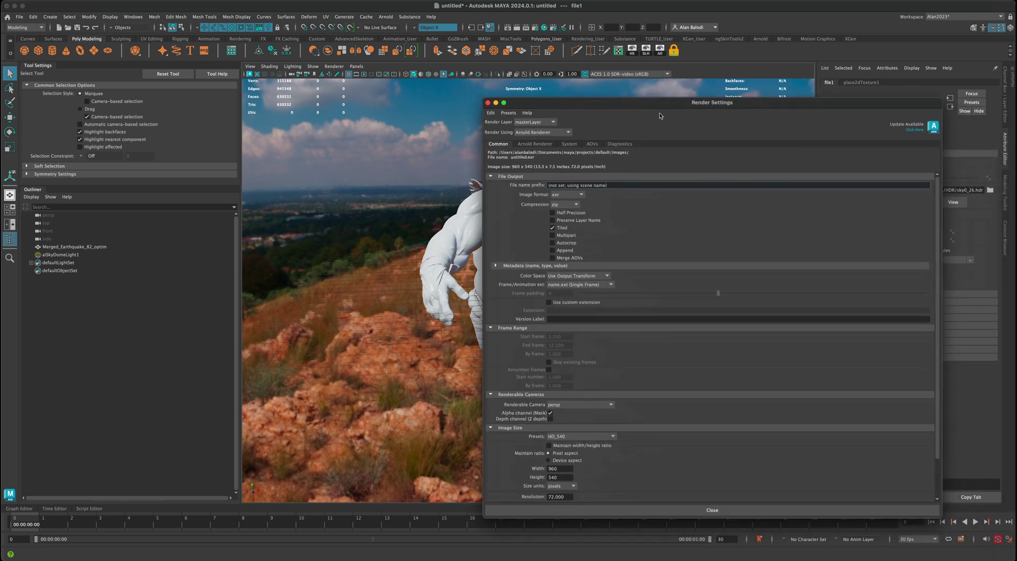
scroll(613, 402, "down", 3)
left_click(613, 393)
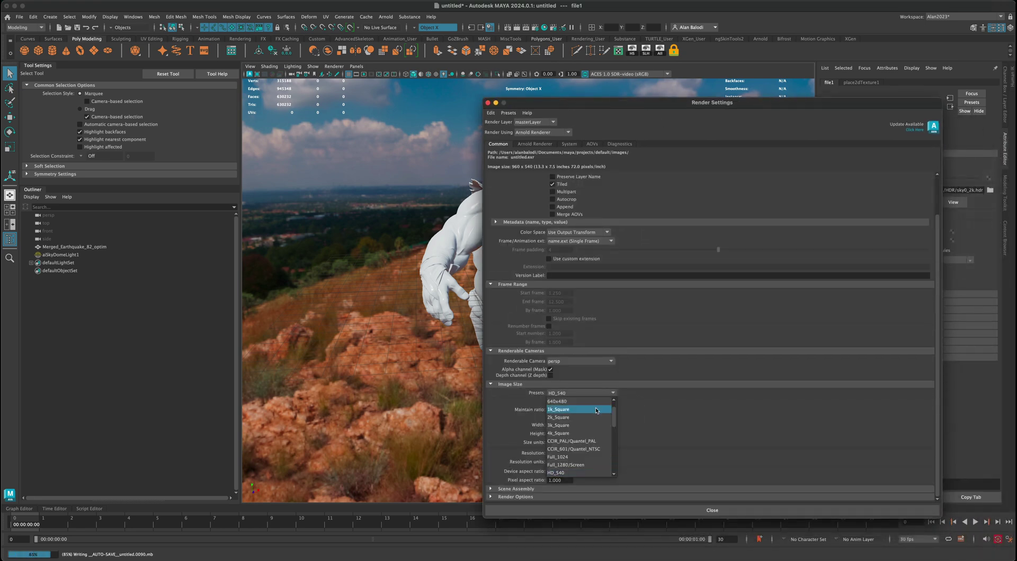
left_click(596, 410)
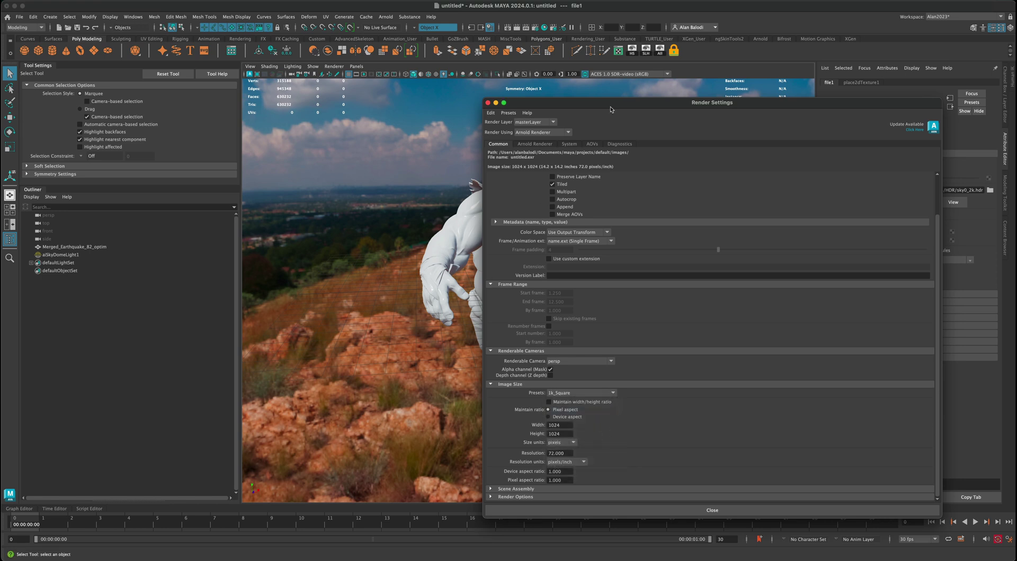
Adjust the Arnold renderer's Camera (AA) and Diffuse sampling and close the render settings.
left_click_drag(612, 104, 615, 89)
left_click(538, 129)
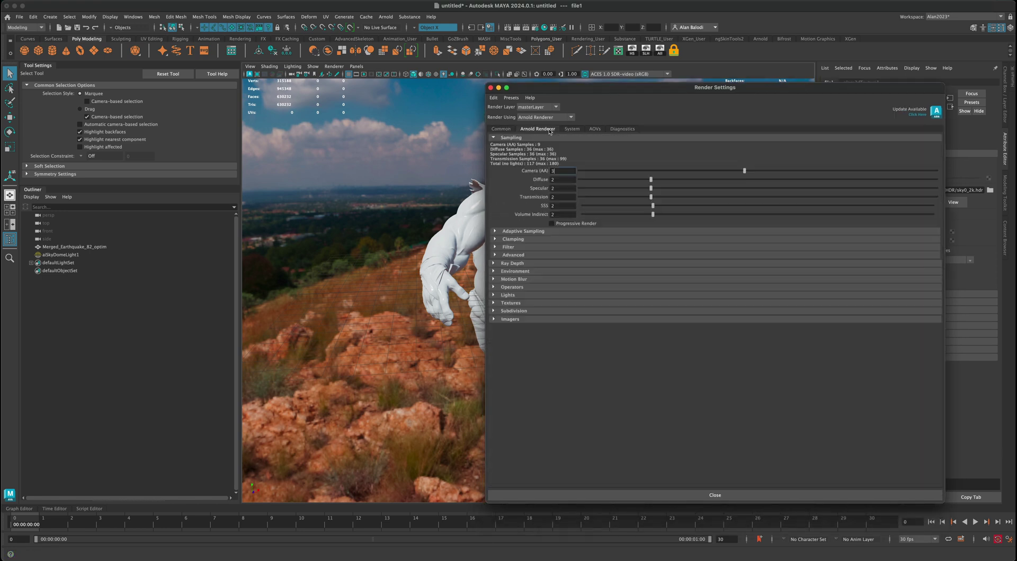
left_click(753, 171)
left_click(653, 180)
key("Tab")
left_click(682, 495)
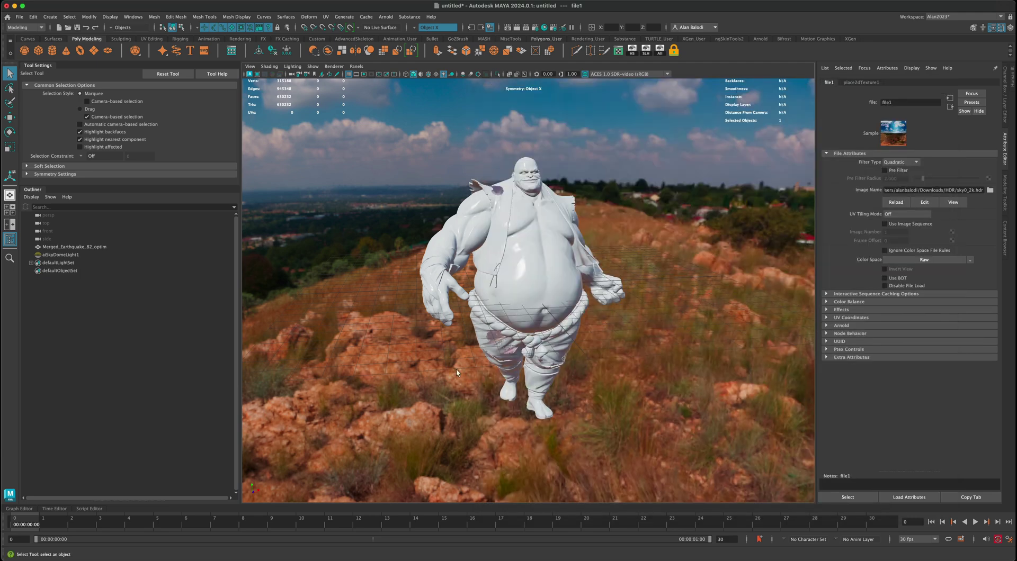
Set the skydome light's Volume Samples to 4 and its Samples to 4.
left_click(66, 256)
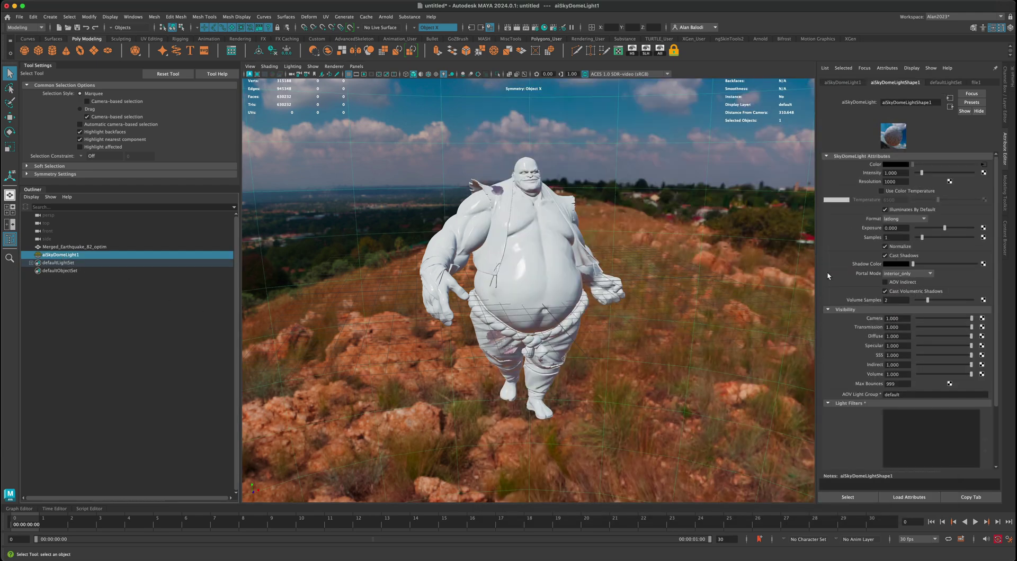
left_click(893, 300)
type("4")
left_click(895, 238)
type("4")
key("Return")
left_click_drag(574, 259, 572, 114, "alt")
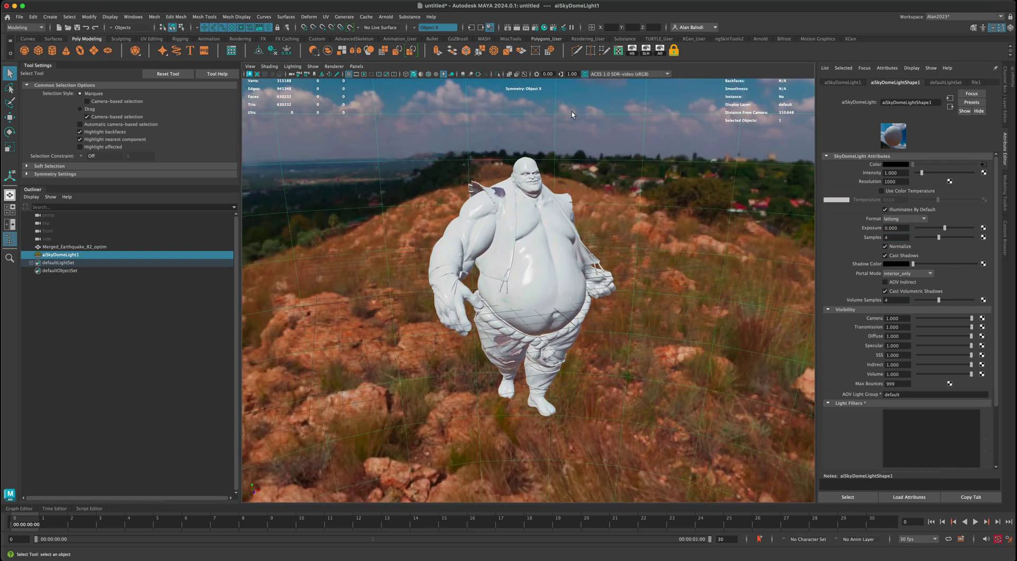
Connect an aiUserDataColor node to the base color of the character's aiEarthQuake material.
left_click_drag(551, 159, 553, 241, "alt")
left_click(552, 244)
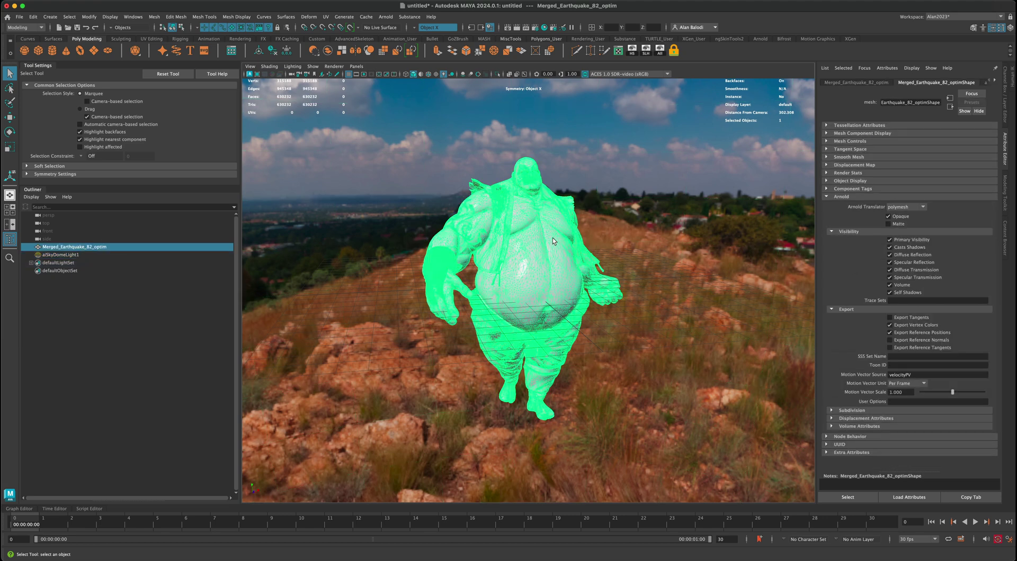
right_click_drag(535, 253, 534, 448)
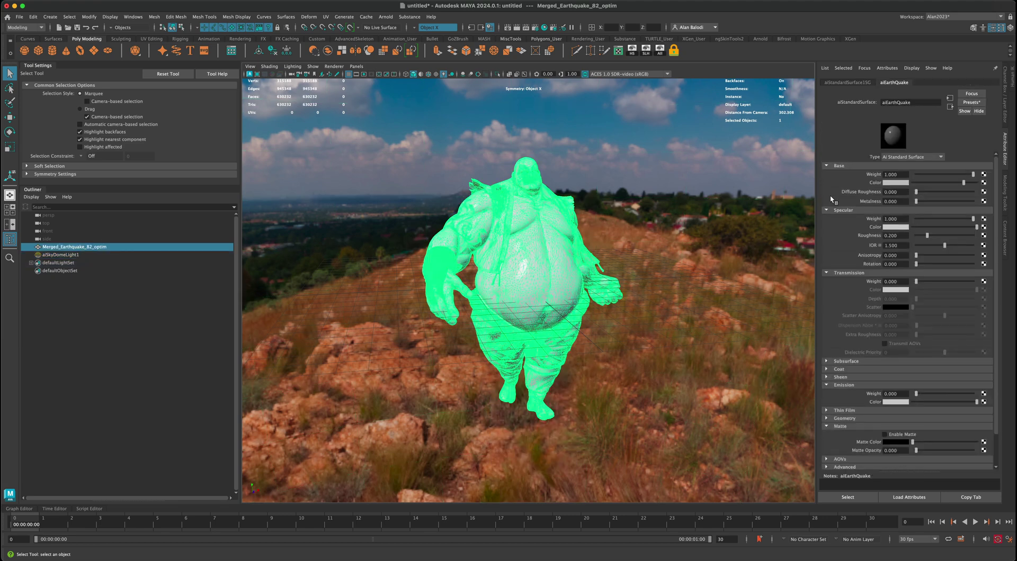
left_click_drag(962, 182, 978, 183)
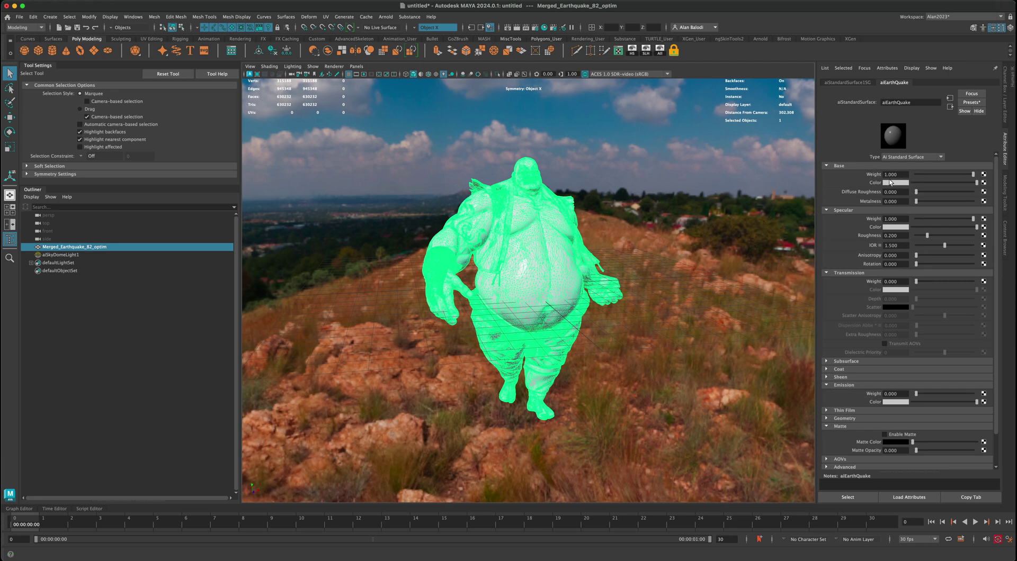
left_click(983, 183)
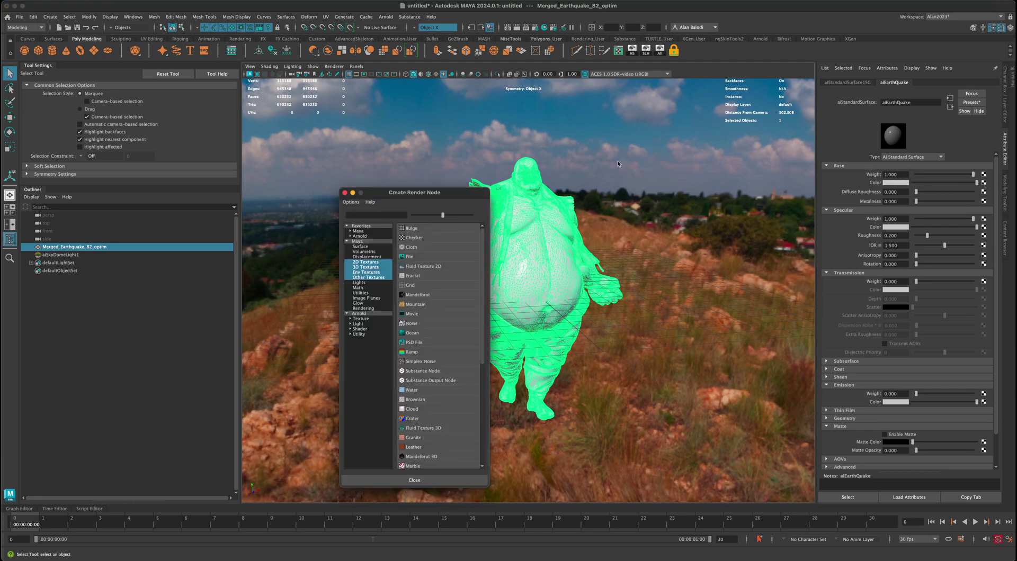
left_click_drag(403, 197, 403, 183)
left_click(363, 201)
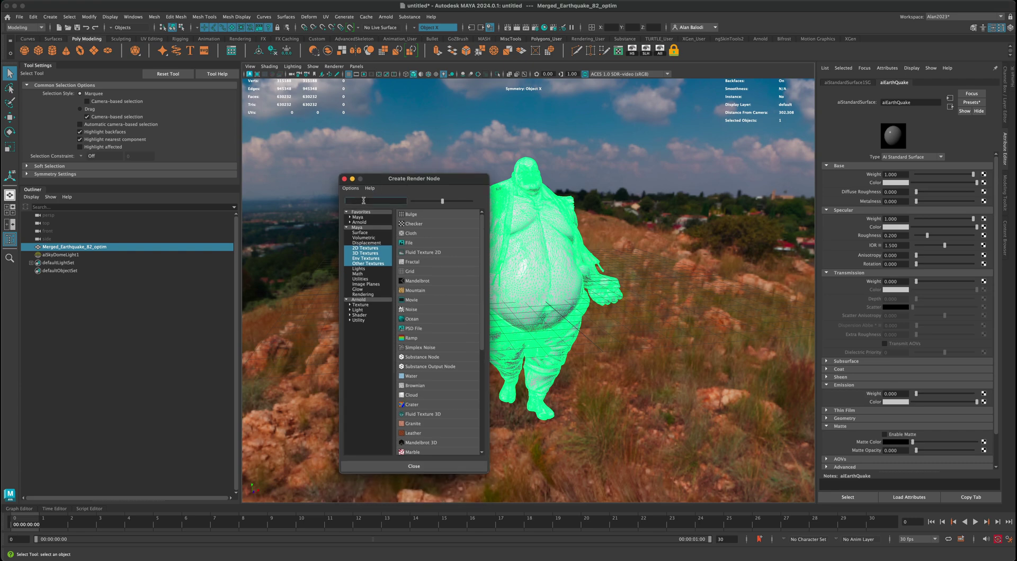
type("ai")
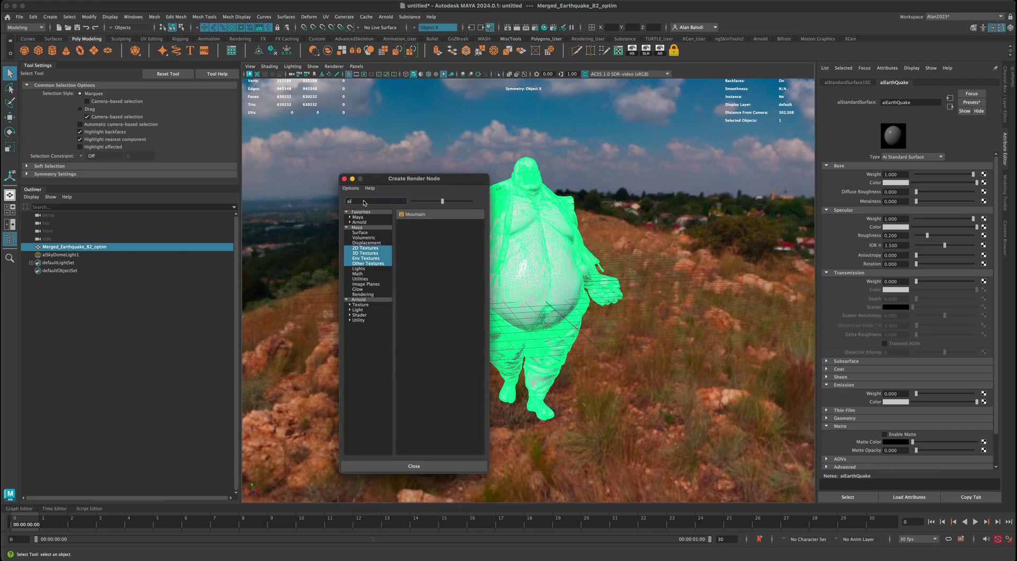
type("User")
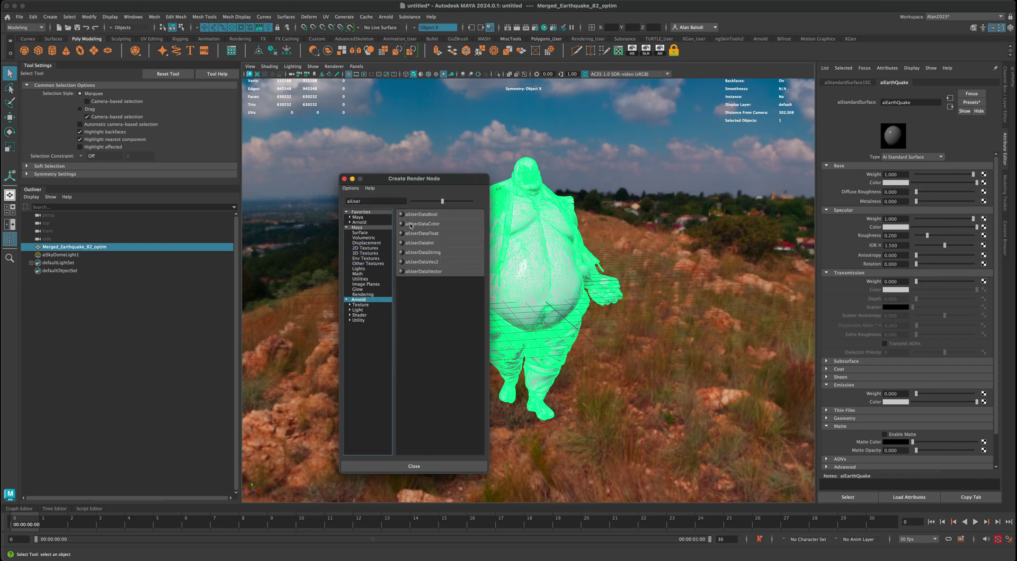
left_click(447, 225)
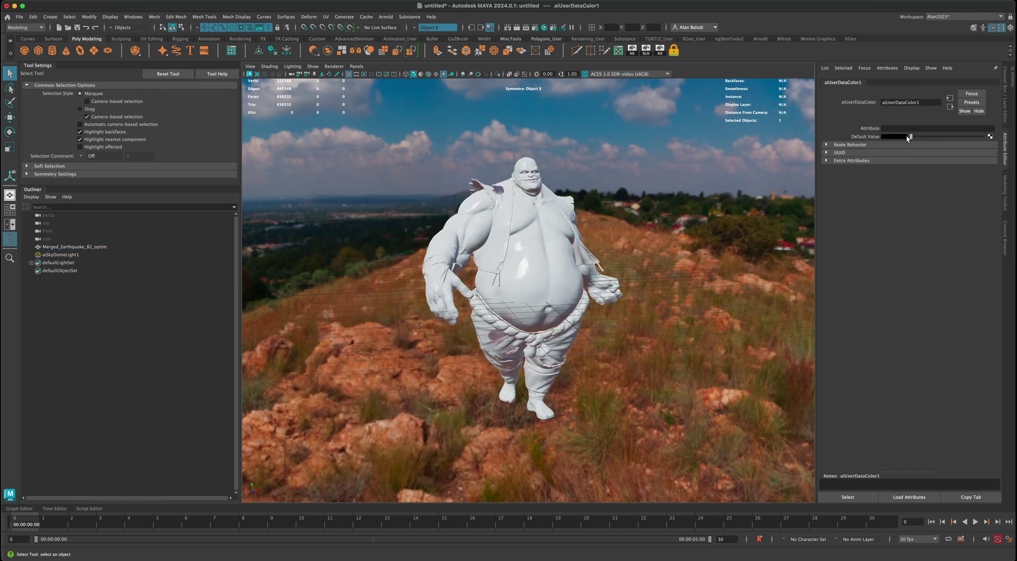
Set the aiUserDataColor node's Attribute to colorSet0.
left_click(891, 129)
type("colorSet0")
key("Return")
Render the perspective view in Arnold RenderView and move the render window clear of the Outliner and attributes.
left_click(519, 29)
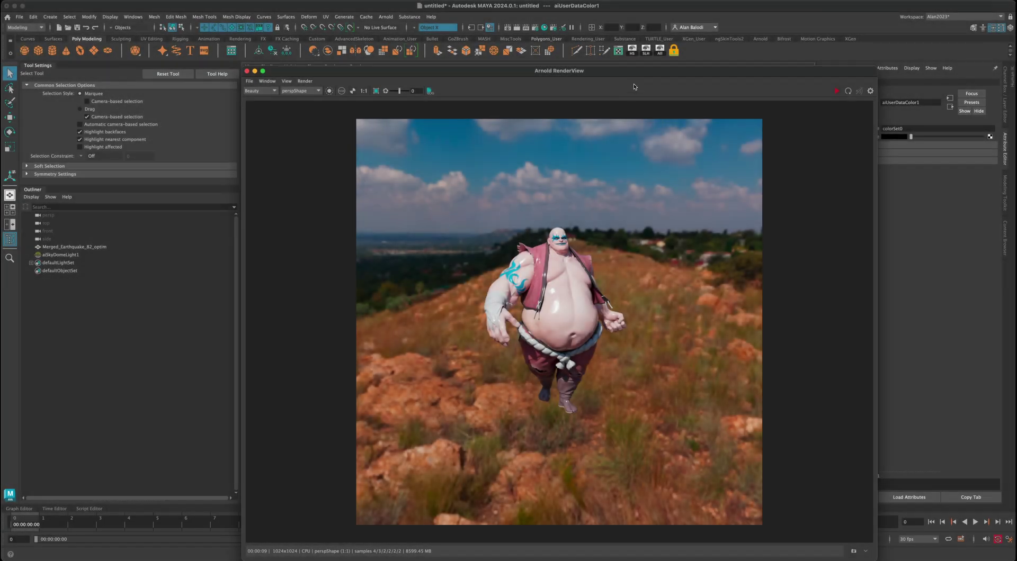
left_click_drag(634, 74, 490, 45)
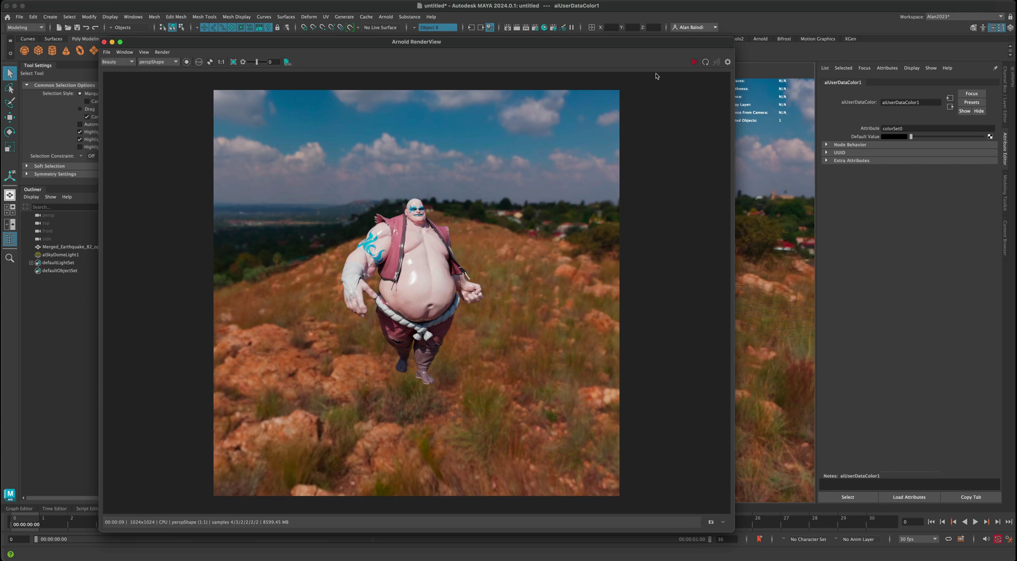
left_click_drag(734, 38, 683, 80)
left_click(643, 104)
left_click_drag(614, 84, 479, 153)
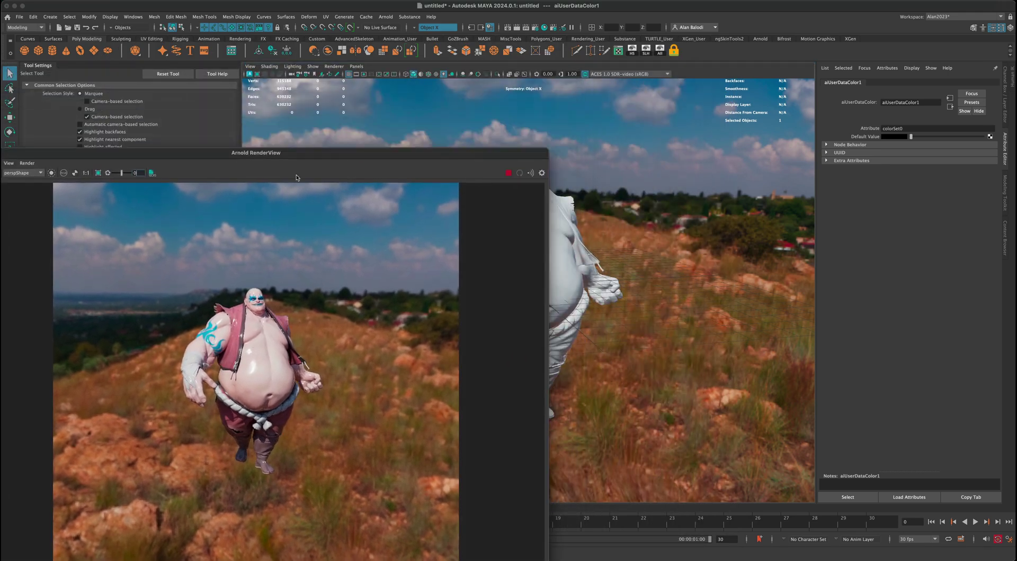
left_click_drag(291, 155, 342, 330)
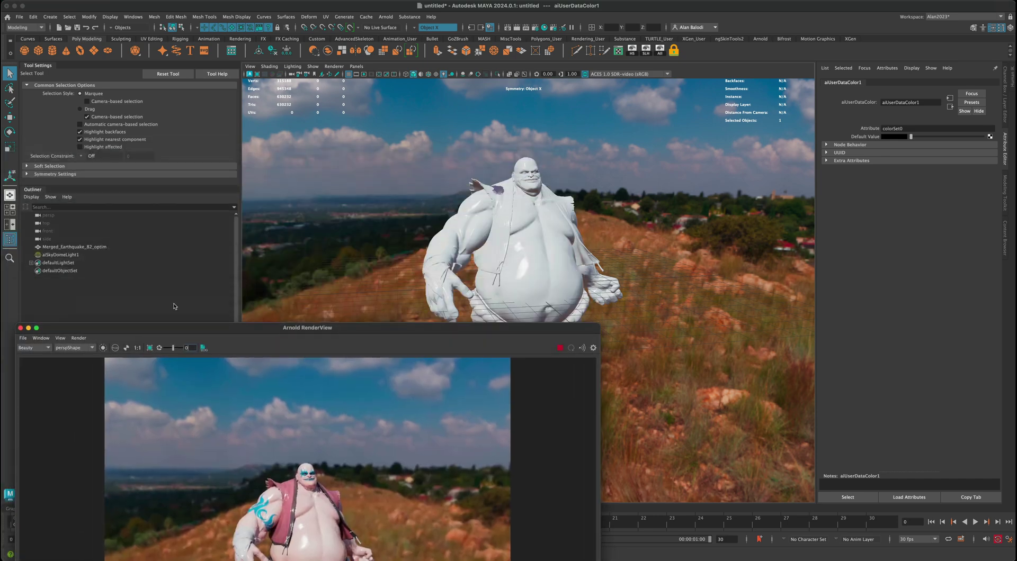
Set the skydome light's Camera visibility to 0 and check the character's render from another angle.
left_click(53, 255)
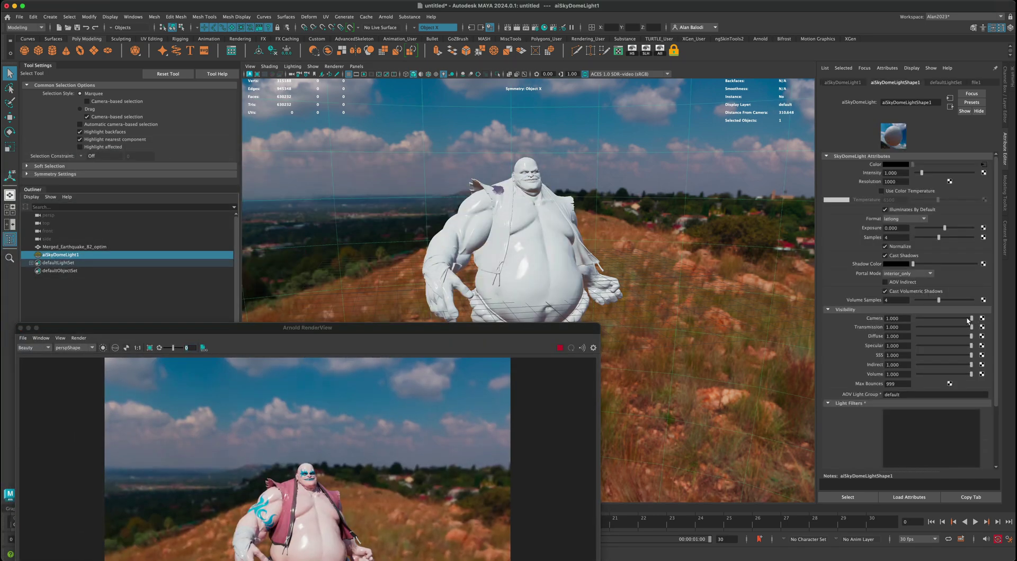
left_click_drag(971, 319, 904, 322)
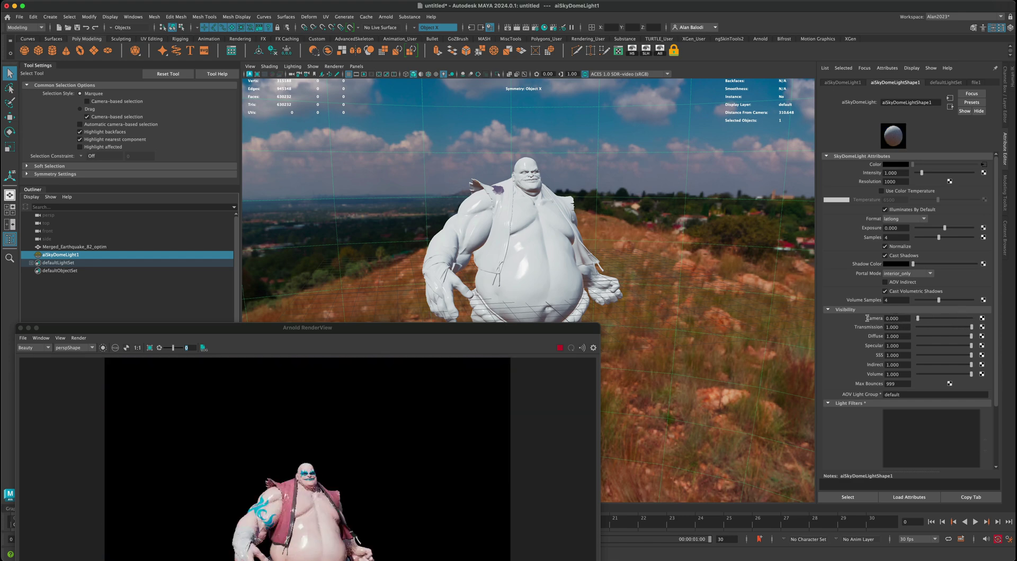
left_click_drag(536, 328, 578, 121)
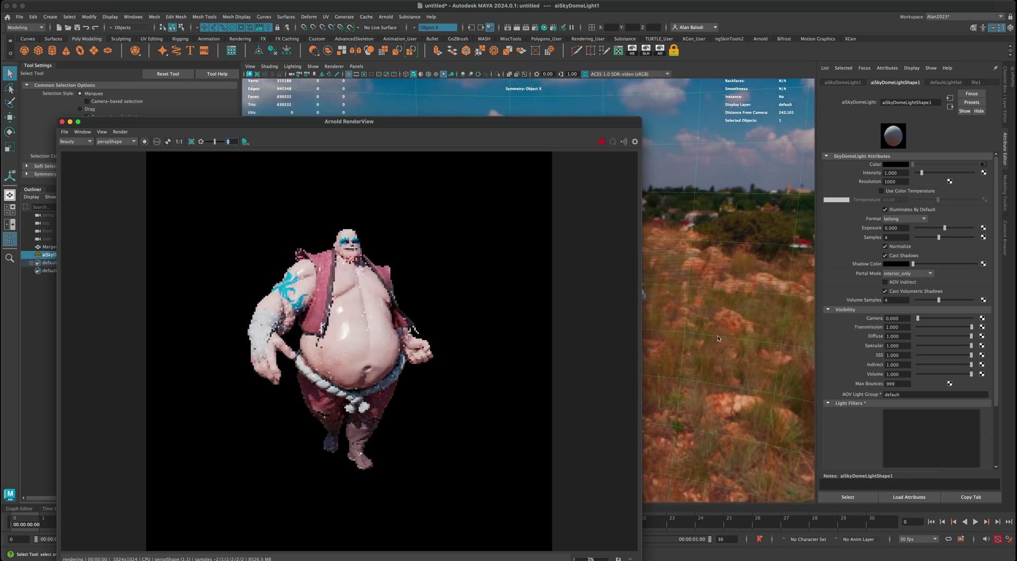
left_click_drag(739, 335, 724, 333, "alt")
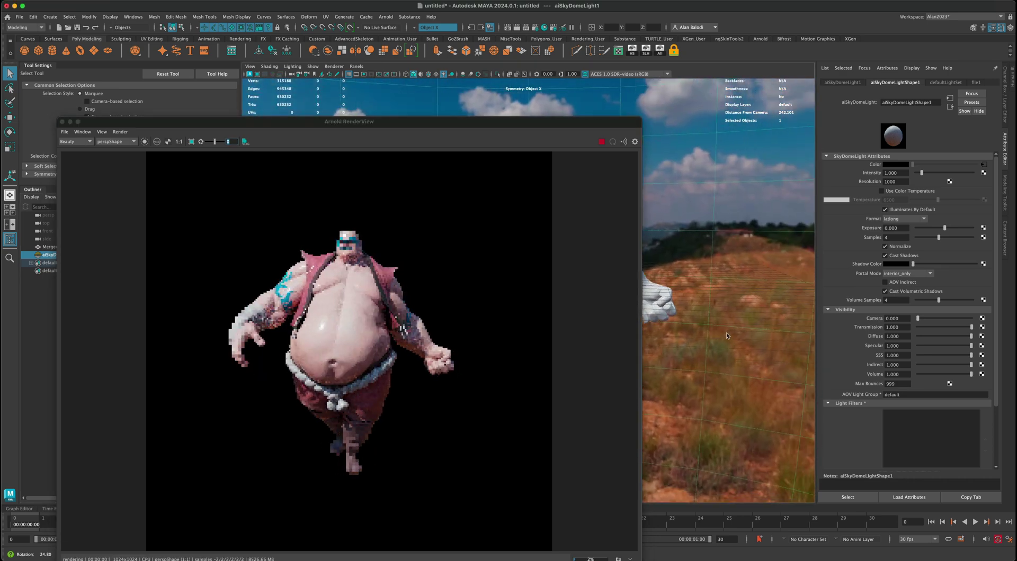
Set the aiEarthQuake material's specular Roughness to 0.725.
left_click_drag(533, 130, 394, 147)
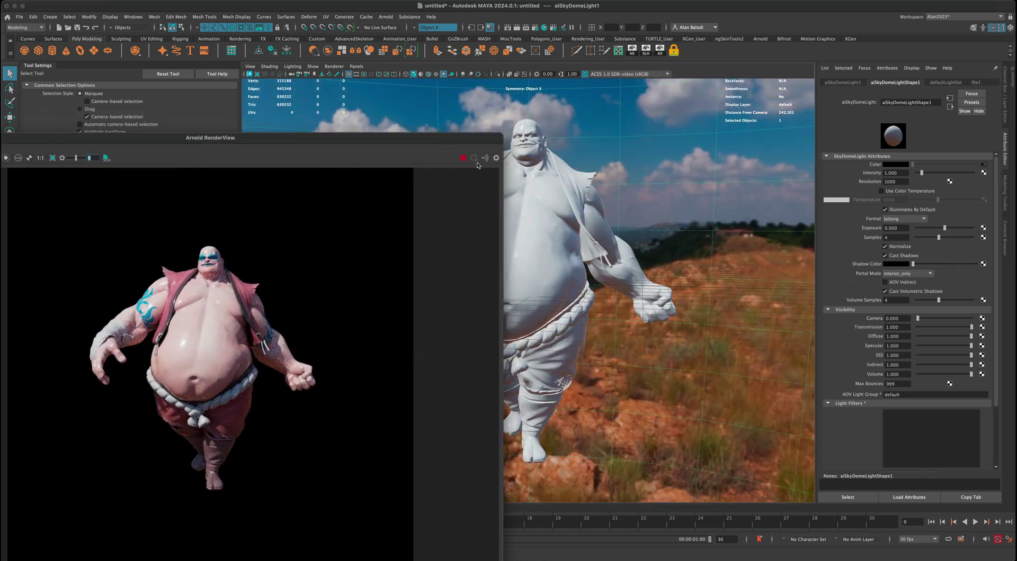
right_click_drag(541, 231, 543, 422)
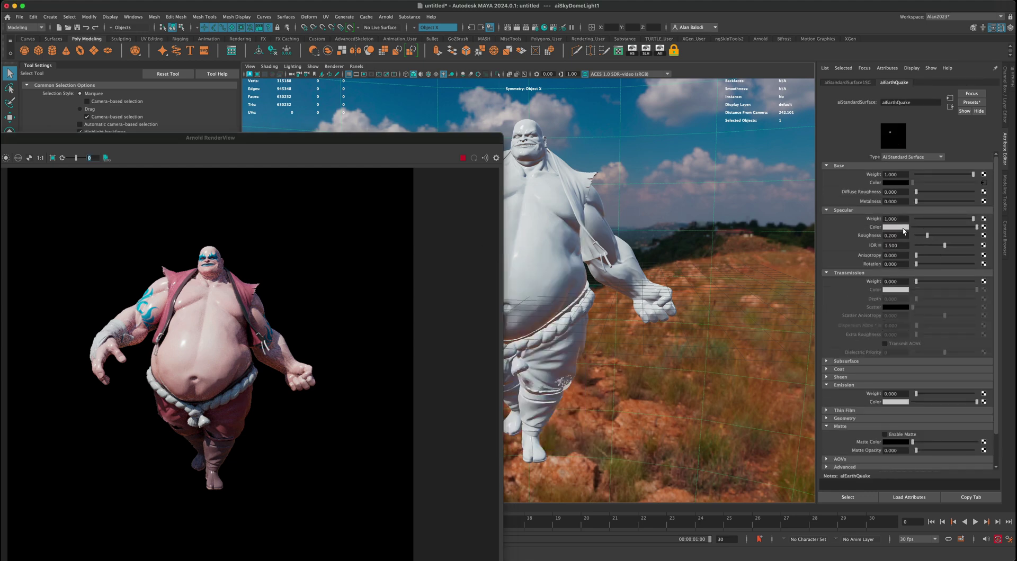
left_click_drag(927, 236, 937, 236)
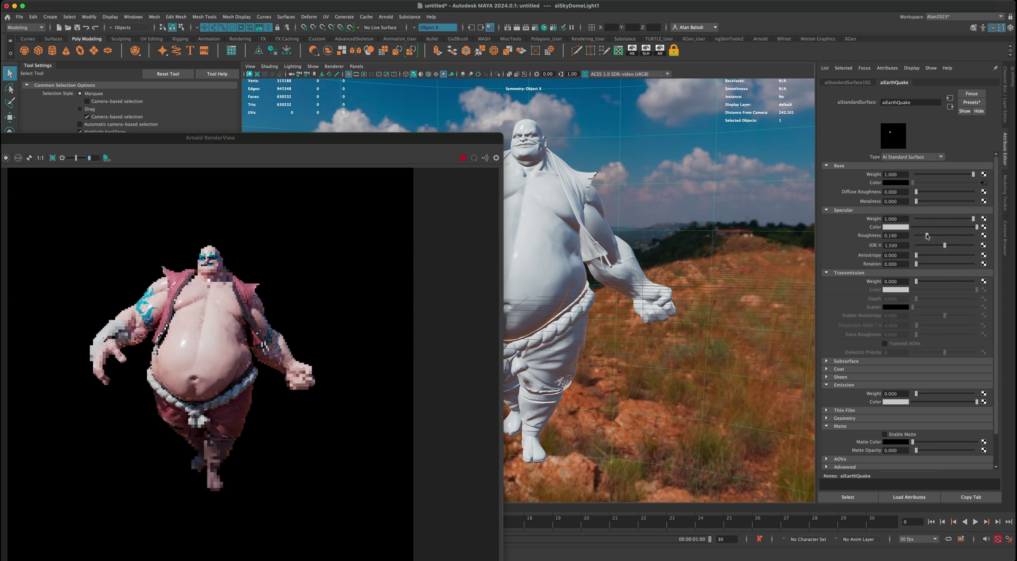
left_click(957, 237)
double_click(417, 139)
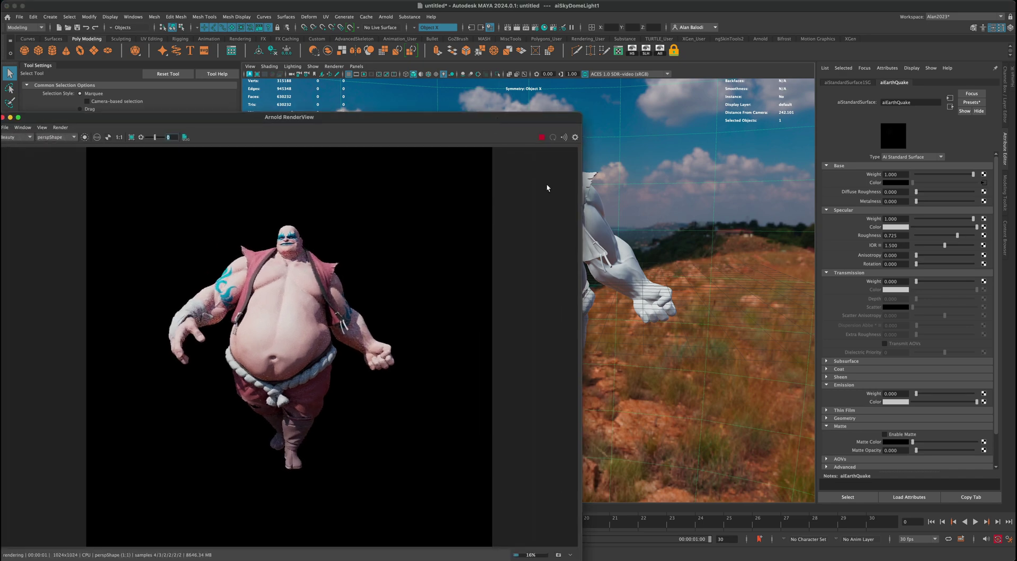
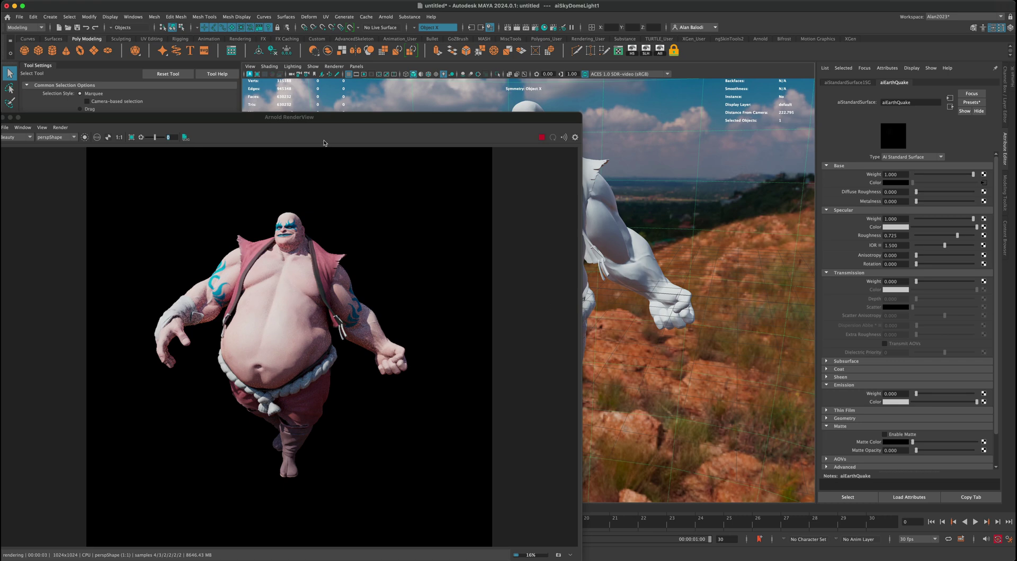
Graph the aiEarthQuake material with its input connections in Hypershade and space out its two nodes.
left_click_drag(326, 121, 706, 127)
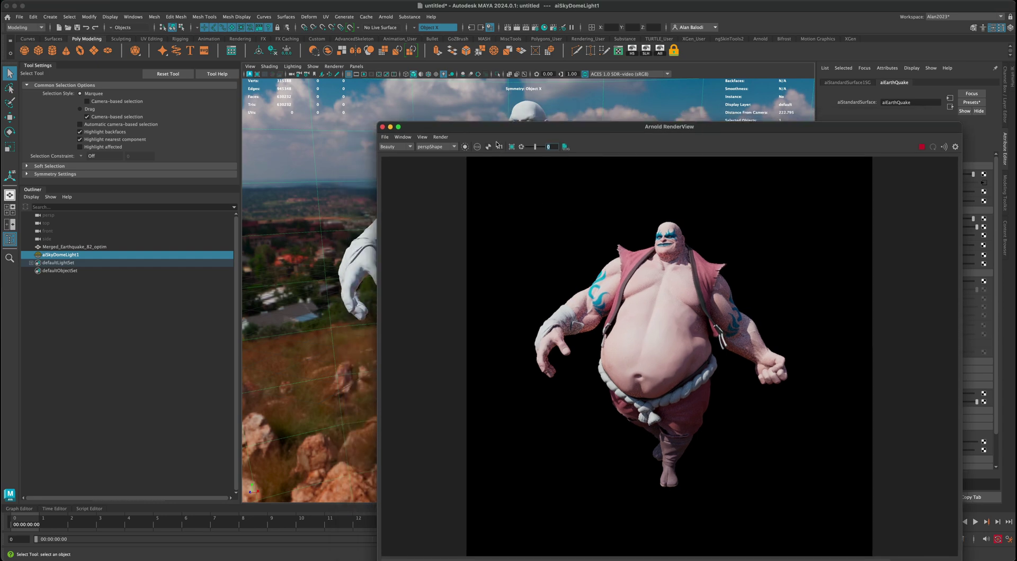
left_click_drag(829, 130, 234, 122)
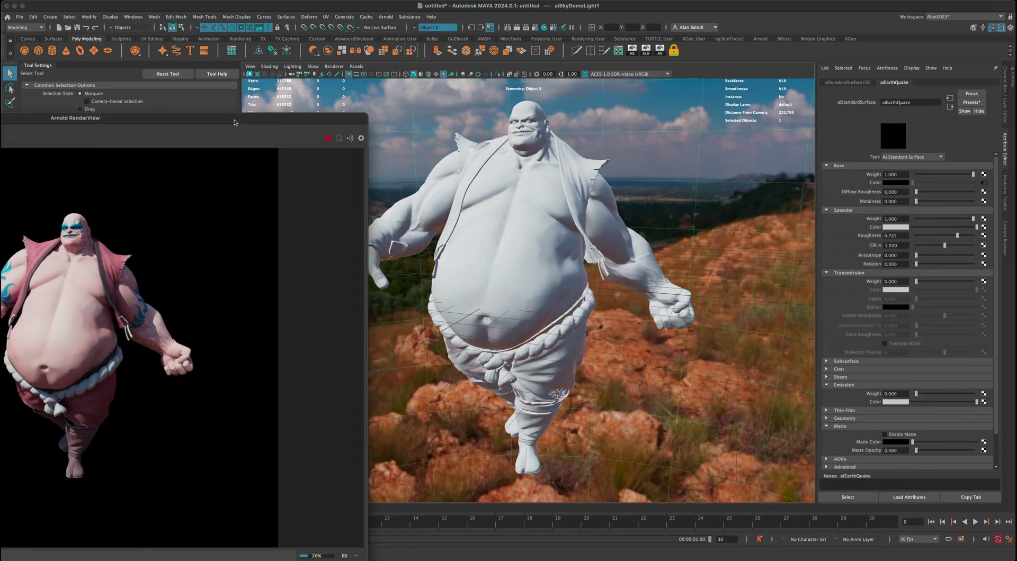
left_click(544, 28)
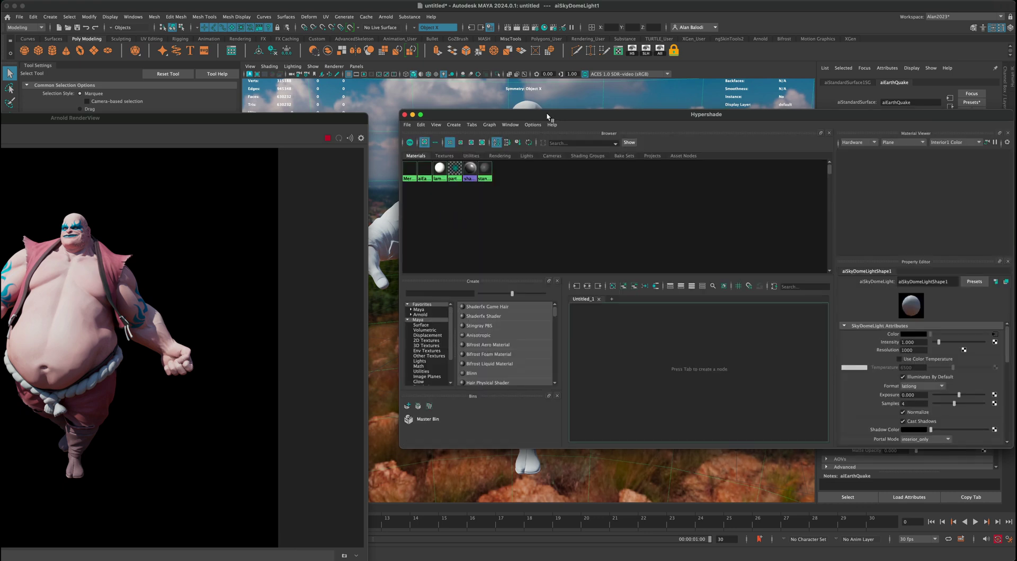
left_click(424, 171)
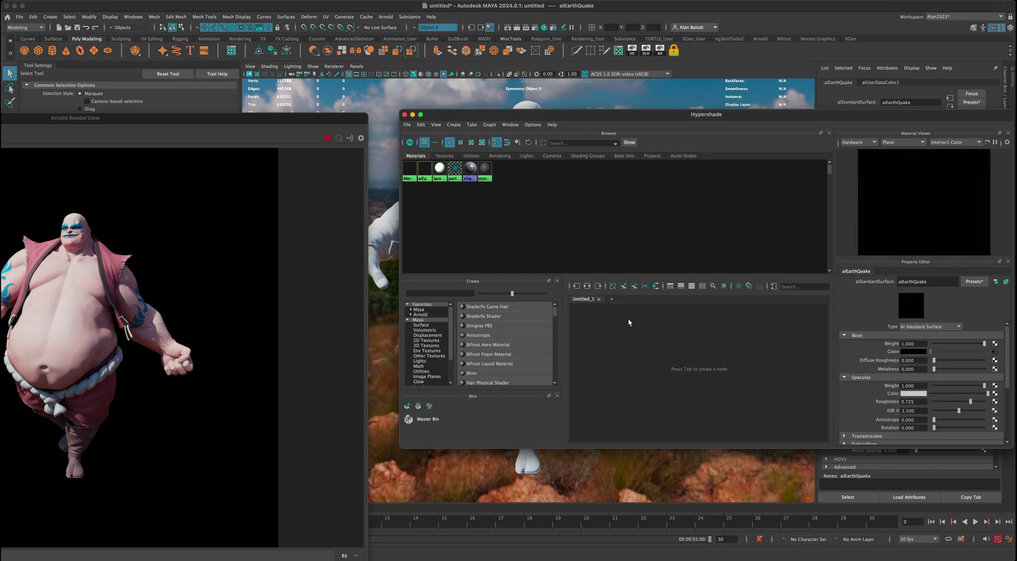
left_click(623, 287)
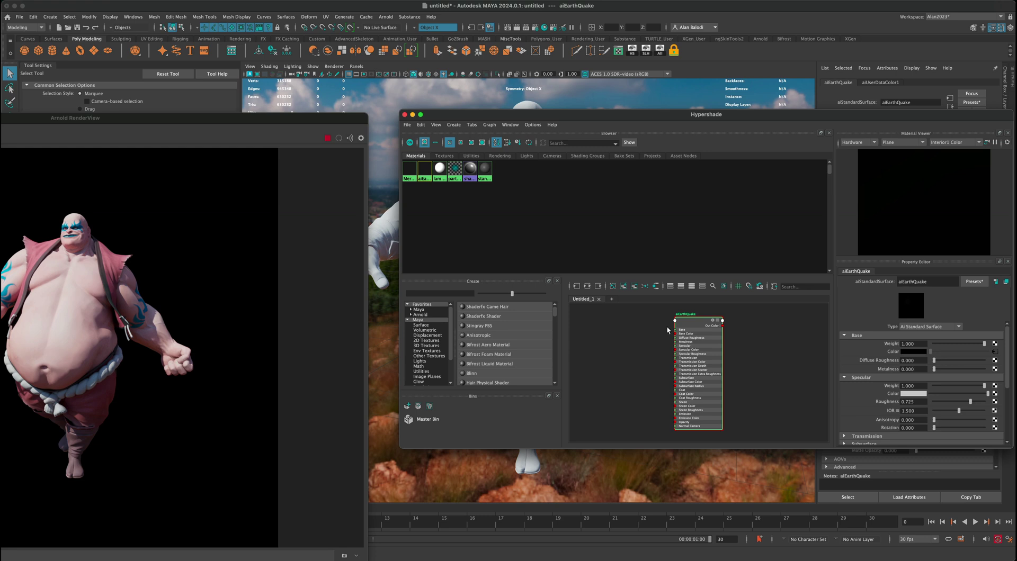
left_click(577, 286)
left_click_drag(663, 334, 612, 328)
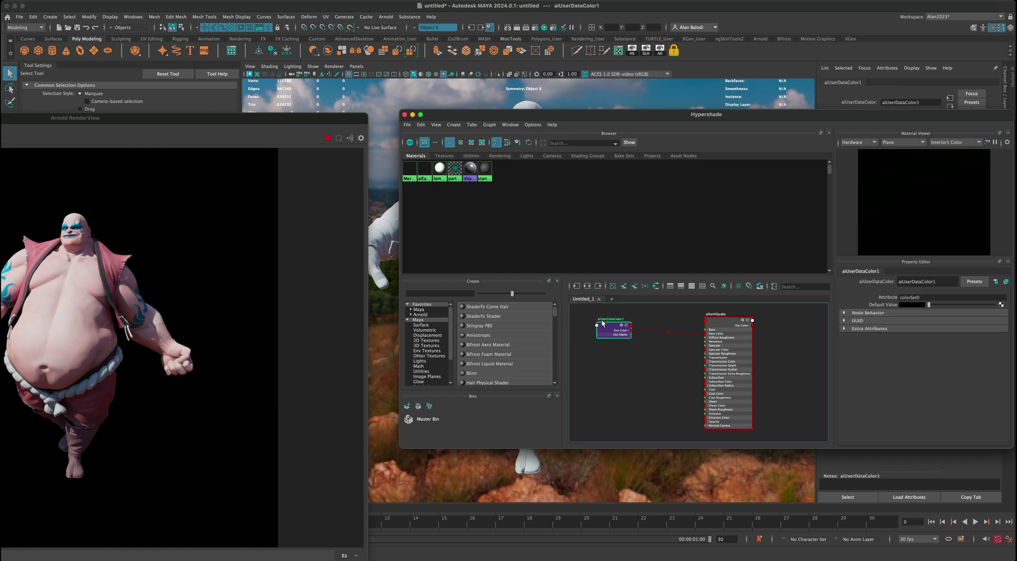
left_click_drag(611, 326, 608, 325)
left_click_drag(721, 321, 710, 322)
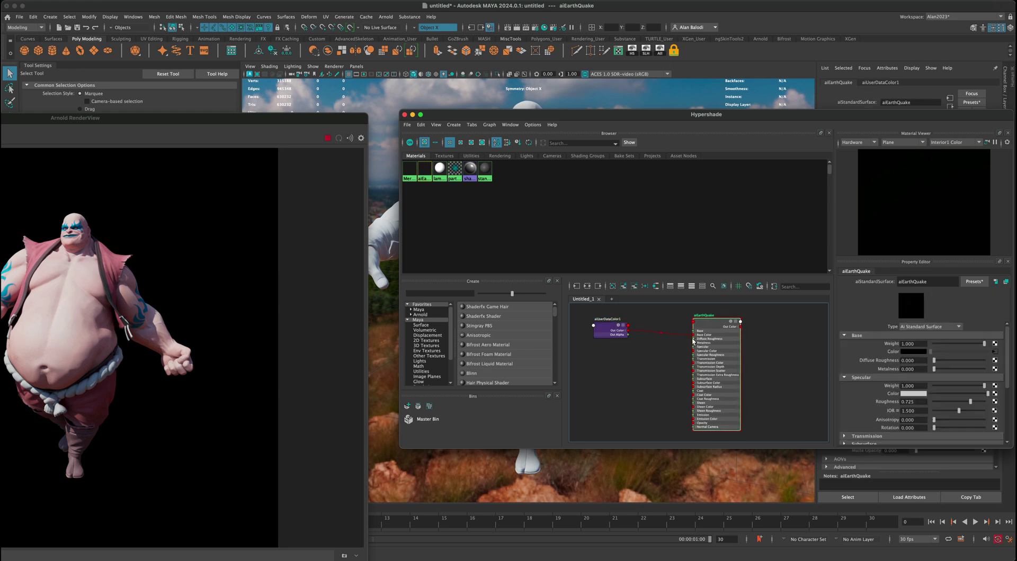
Create a Gamma Correct node and place it between the aiUserDataColor and aiEarthQuake nodes.
right_click(653, 363)
left_click(652, 340)
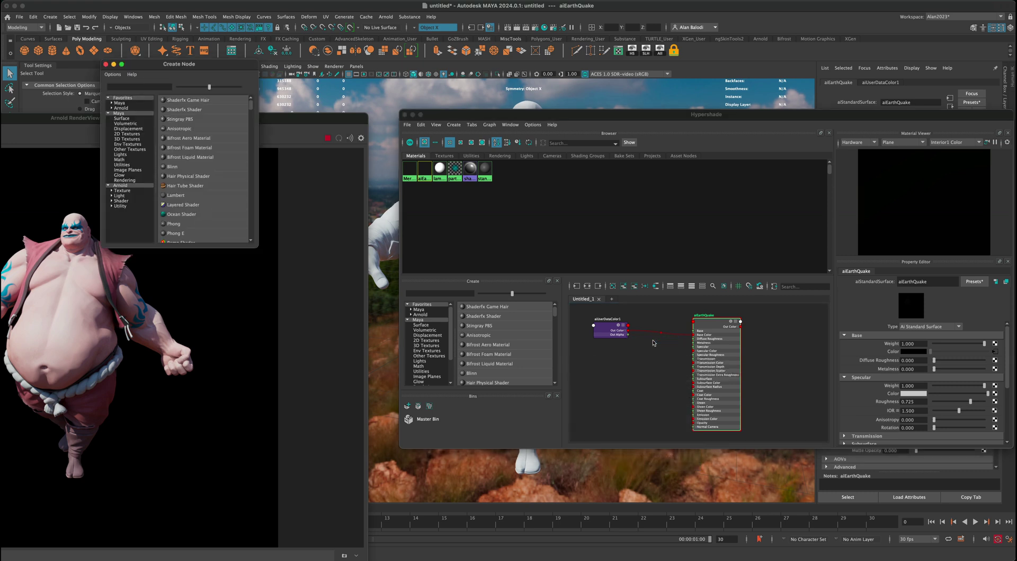
left_click(134, 87)
type("Gam")
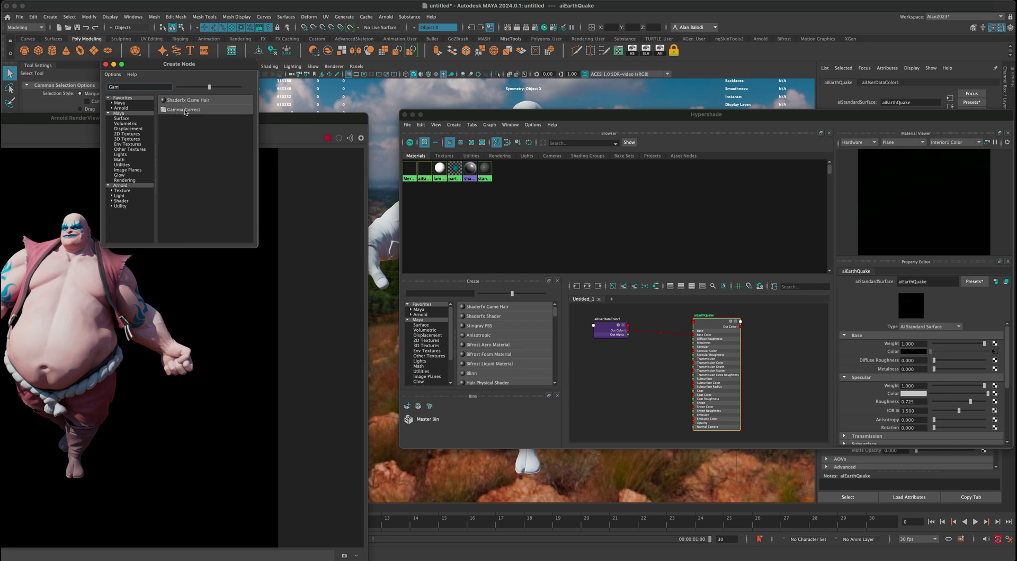
left_click(185, 110)
left_click(653, 360)
left_click_drag(654, 359, 655, 355)
scroll(651, 365, "up", 4)
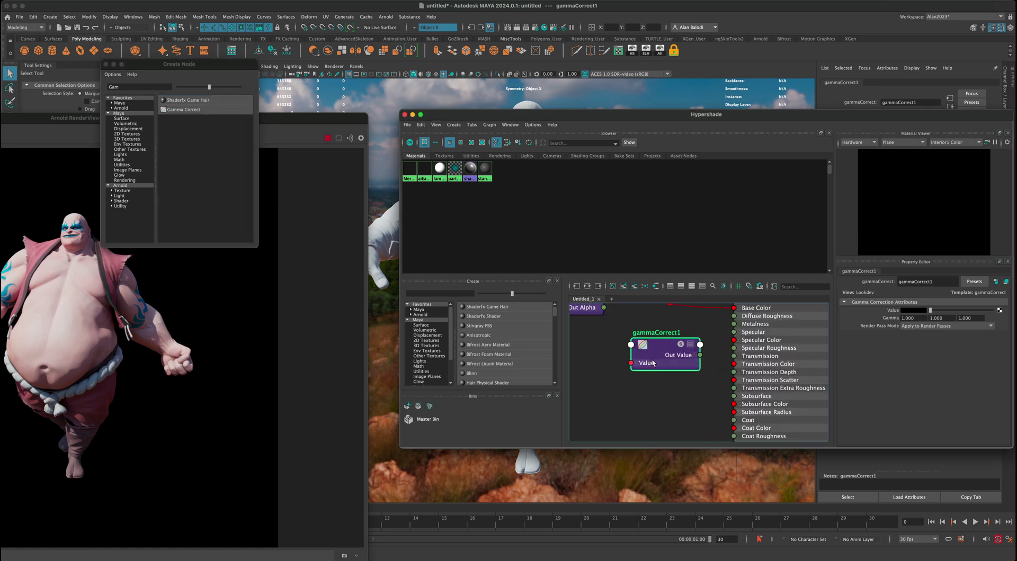
scroll(644, 377, "down", 3)
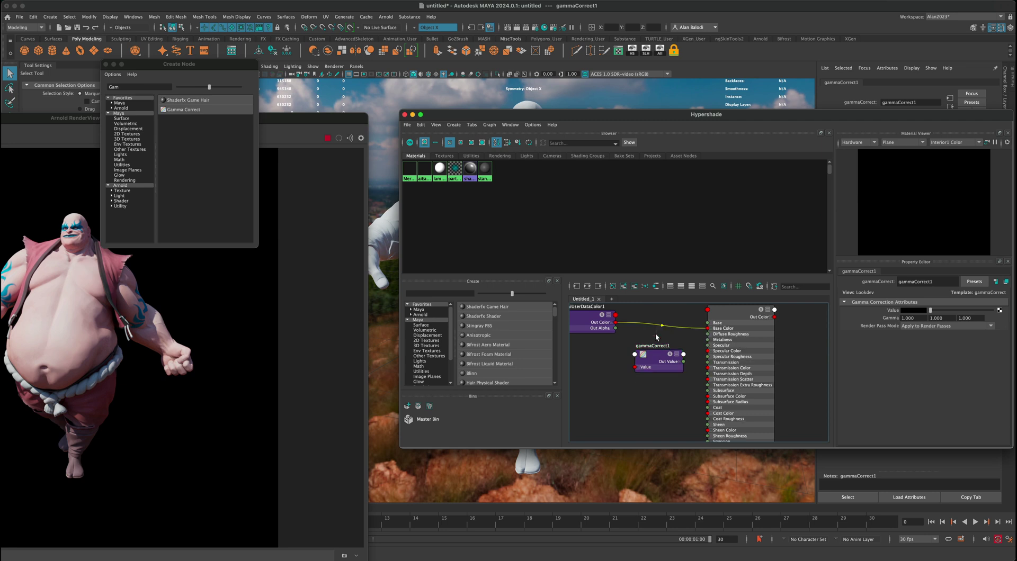
Replace the direct color connection by routing aiUserDataColor's Out Color through the Gamma Correct node into aiEarthQuake's Base Color.
left_click_drag(656, 335, 656, 333)
key("Delete")
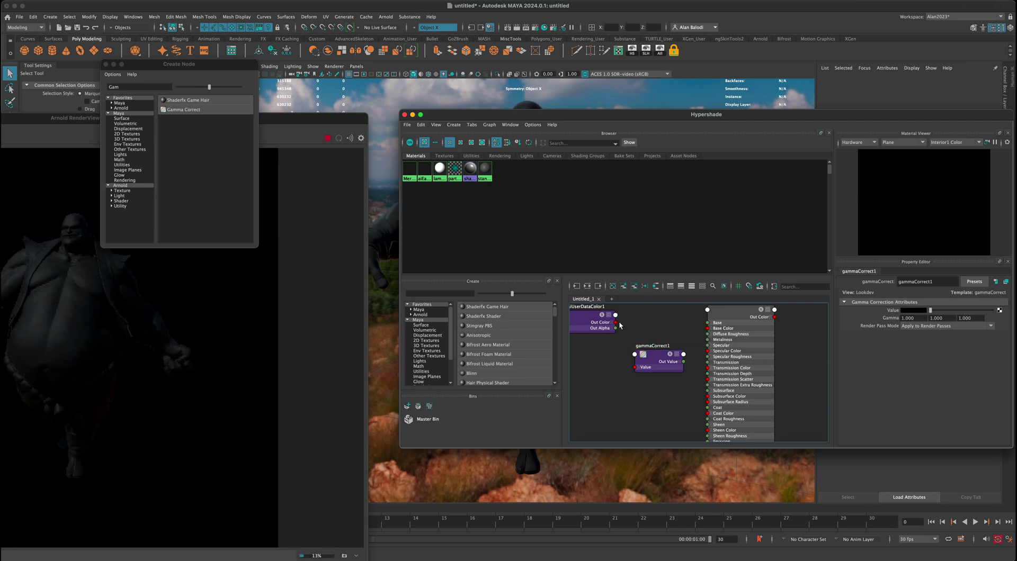
left_click_drag(615, 322, 707, 328)
left_click_drag(586, 320, 586, 335)
left_click_drag(657, 356, 657, 345)
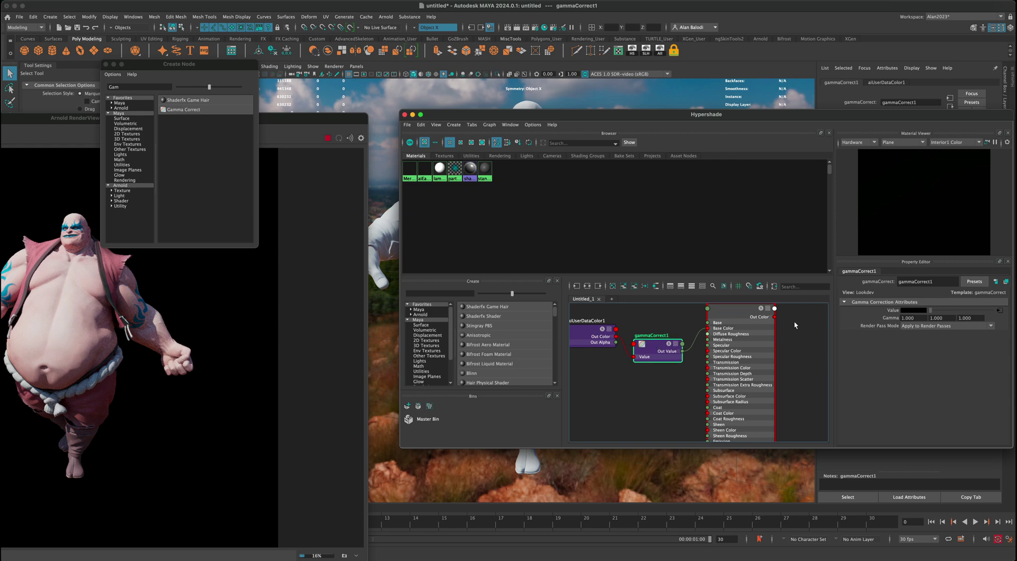
Set all three Gamma values of the gammaCorrect1 node to 0.5.
left_click(919, 318)
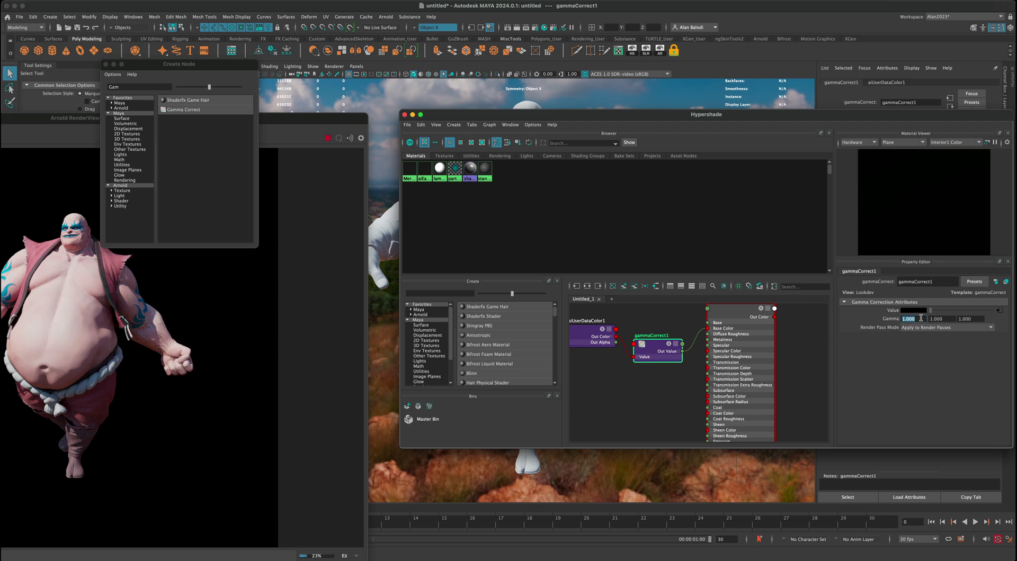
type(".5")
key("Return")
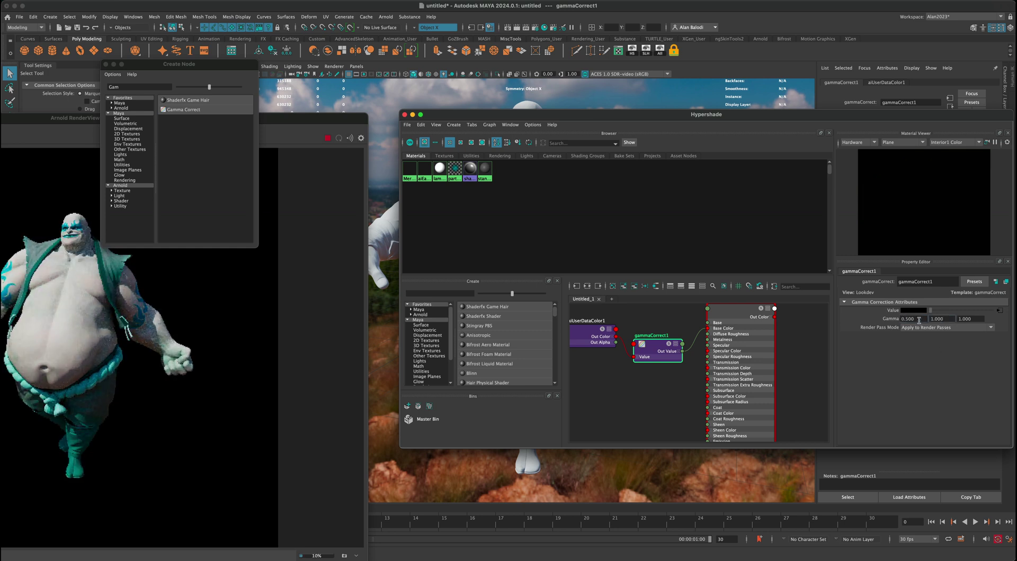
double_click(946, 320)
type(".5")
double_click(969, 318)
type(".5")
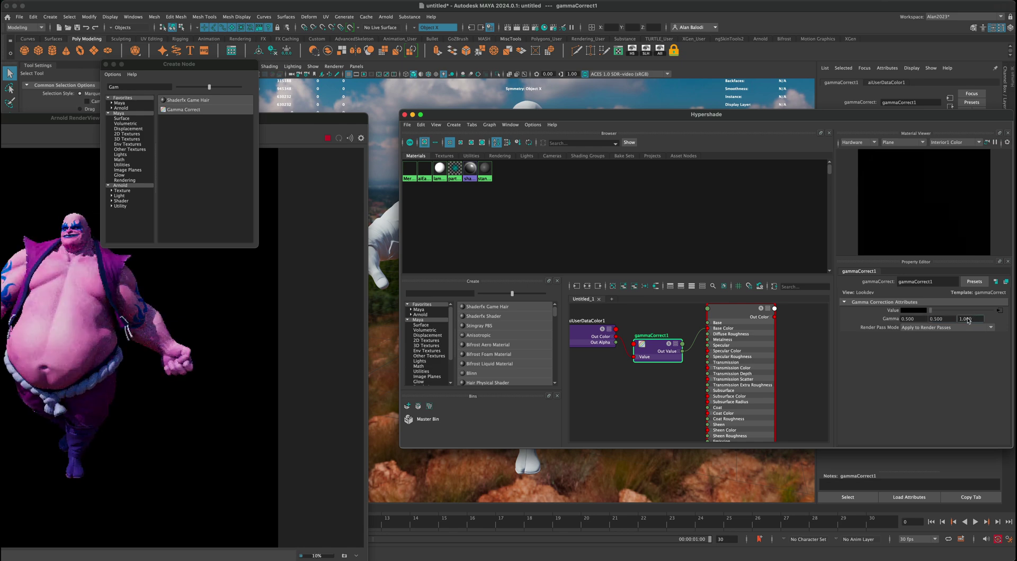
key("Return")
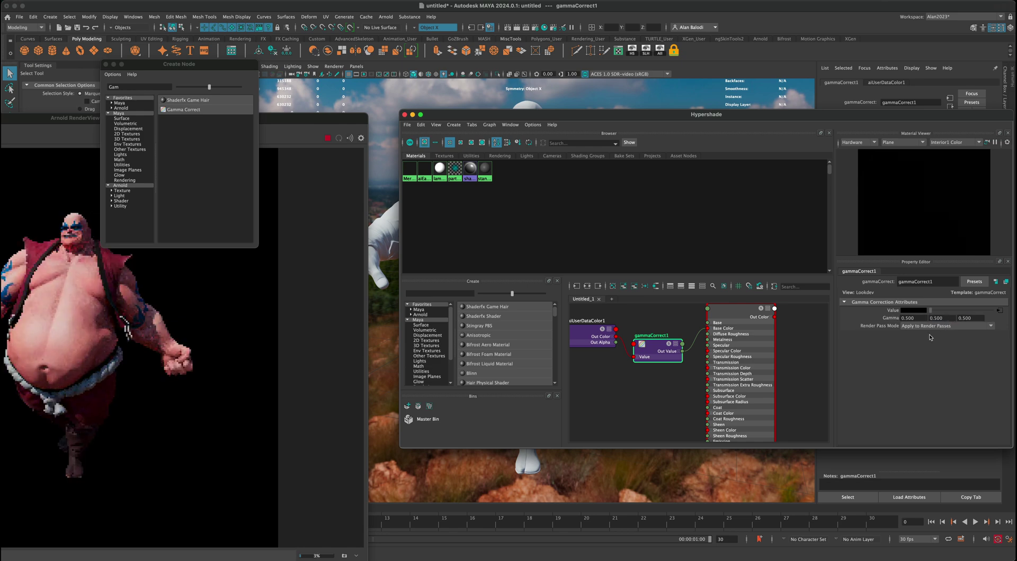
Rearrange the Arnold render and Hypershade windows to uncover the viewport, and view the character from a more frontal angle.
left_click(315, 119)
double_click(316, 118)
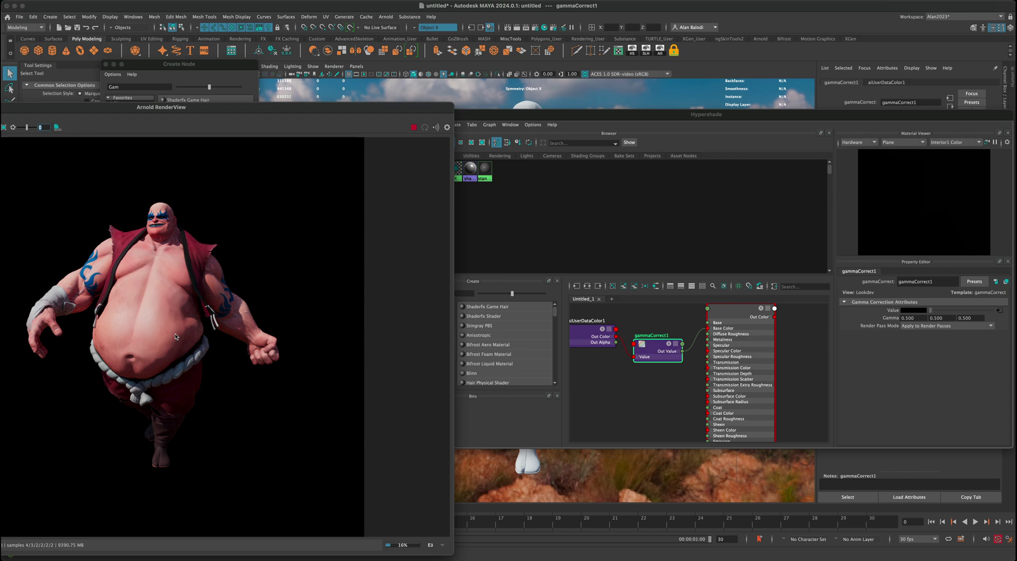
left_click_drag(495, 118, 786, 207)
mouse_move(620, 349)
left_mouse_down("alt")
mouse_move(593, 352)
mouse_move(633, 352)
left_mouse_up("alt")
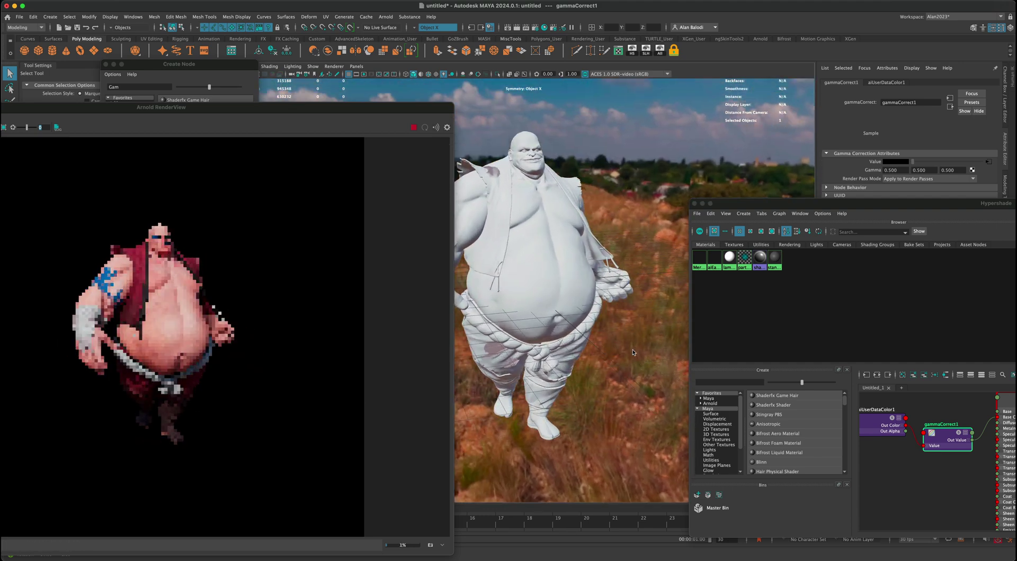
Create an Arnold area light and scale it up to roughly the character's height.
left_click(385, 16)
mouse_move(403, 61)
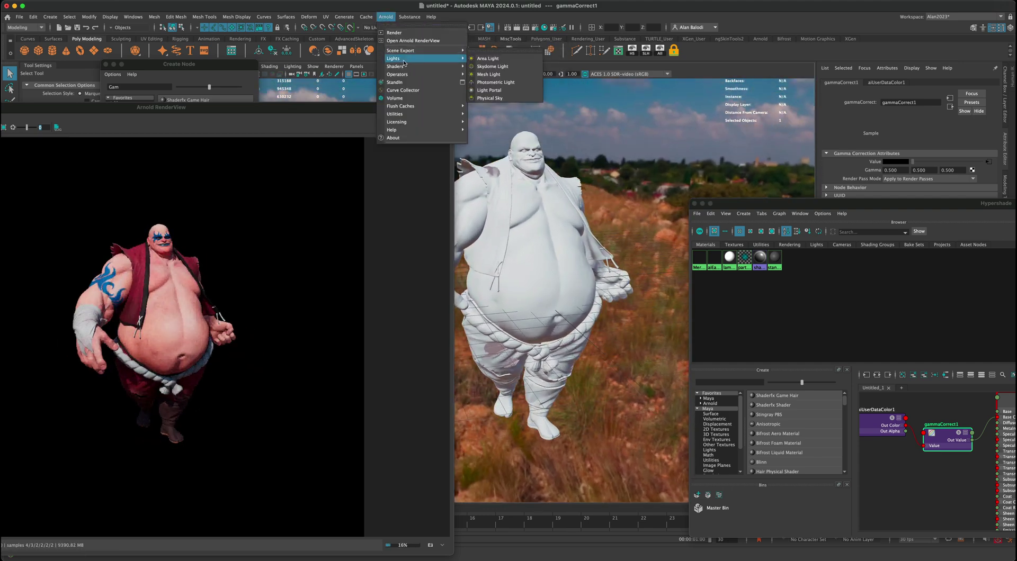
left_click(503, 60)
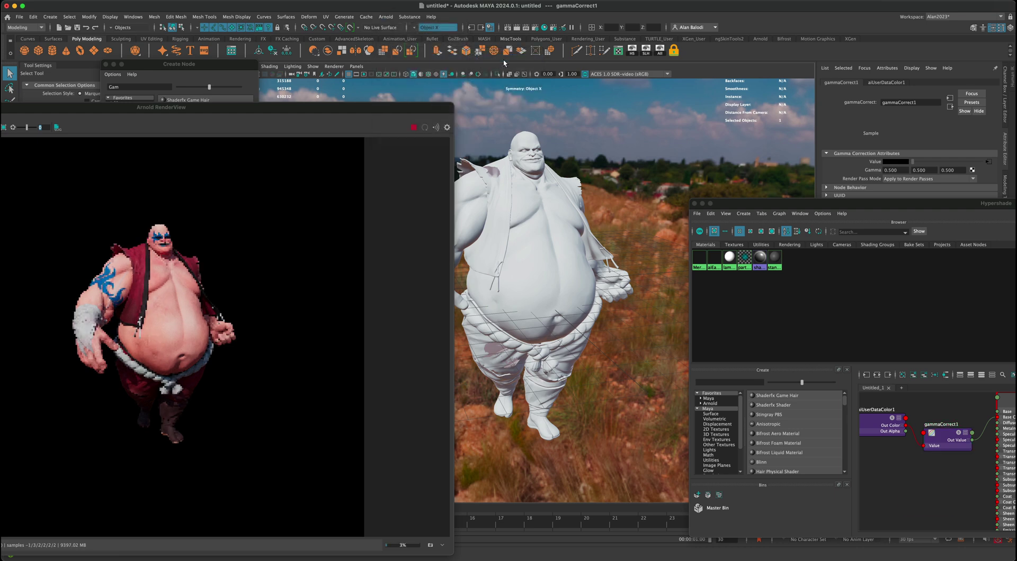
left_click_drag(419, 109, 386, 362)
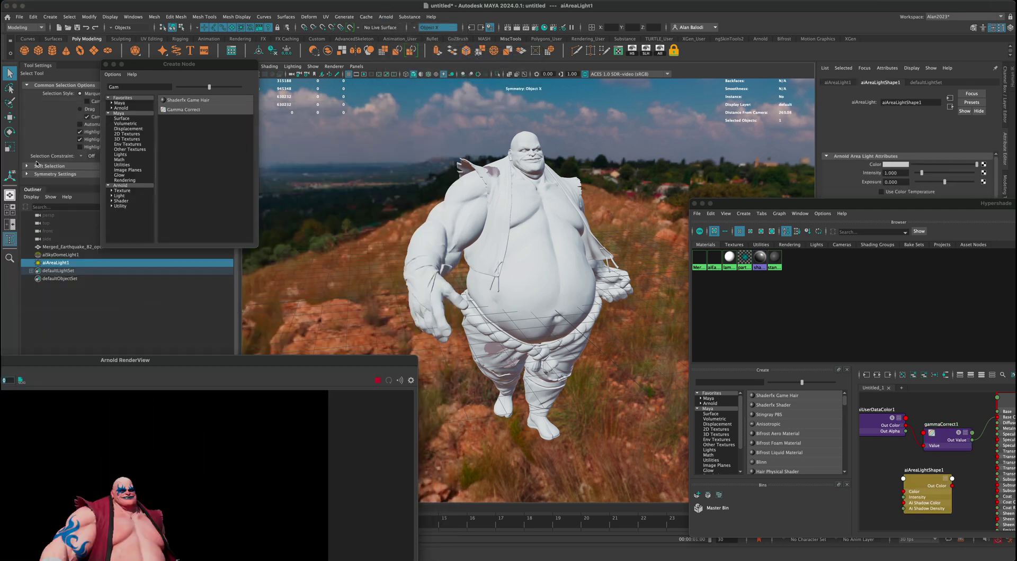
left_click(9, 147)
left_click_drag(534, 289, 783, 122)
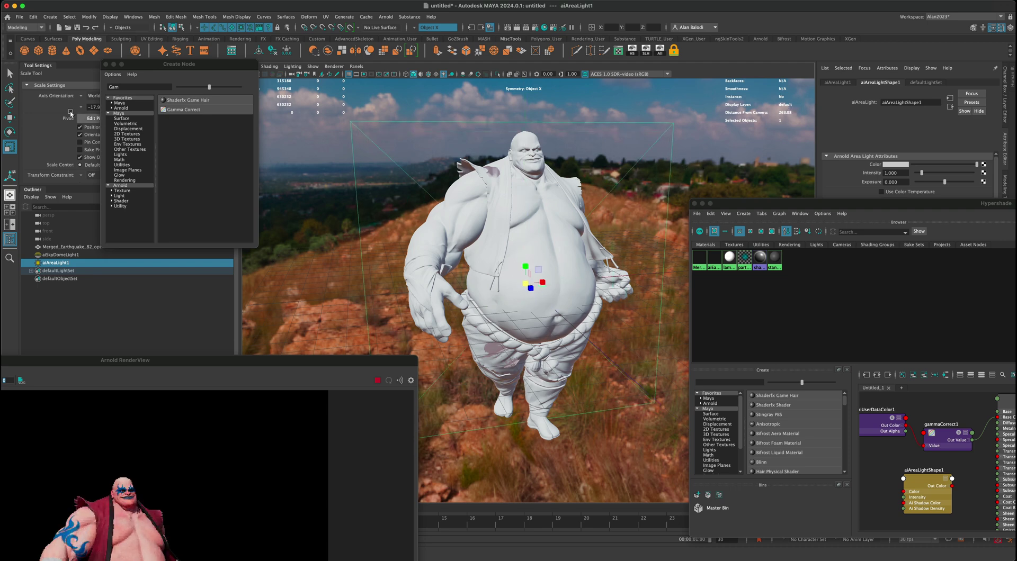
Move and rotate the area light so it stands behind the character on the left-arm side, facing its back.
left_click(10, 132)
left_click_drag(487, 285, 535, 259, "alt")
key("w")
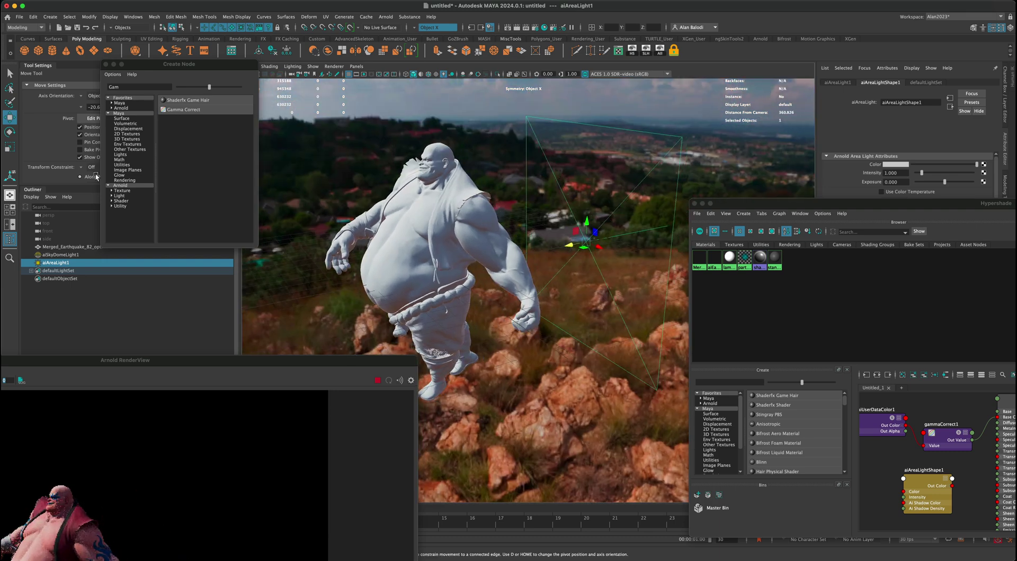
left_click(10, 132)
left_click_drag(589, 251, 511, 313)
key("w")
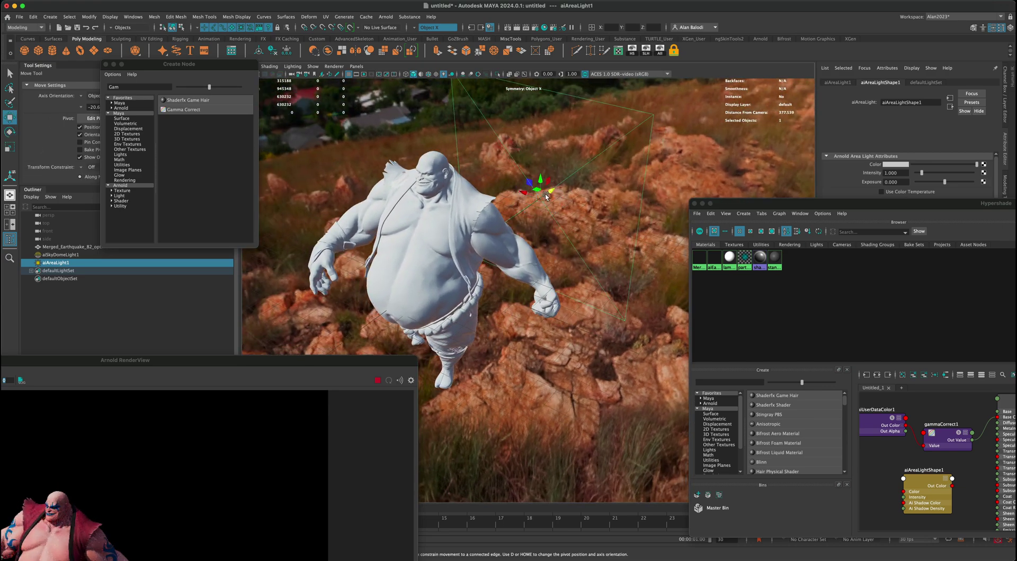
left_click_drag(543, 192, 599, 178)
key("e")
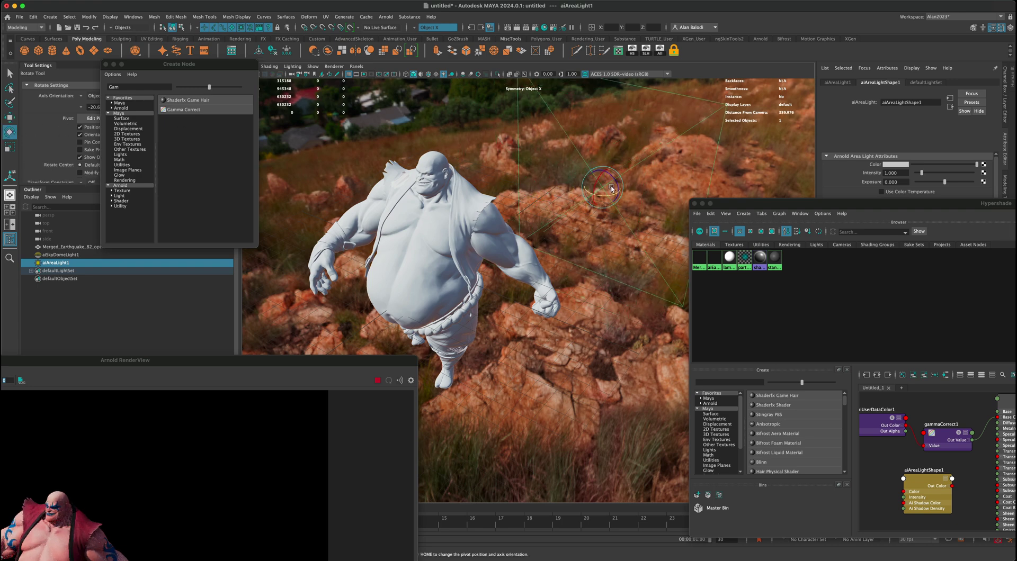
left_click_drag(604, 195, 382, 177, "alt")
left_click_drag(561, 320, 562, 309, "alt")
Uncover the area light's attributes and raise its Intensity to a very high value for a strong rim light.
left_click_drag(848, 204, 818, 347)
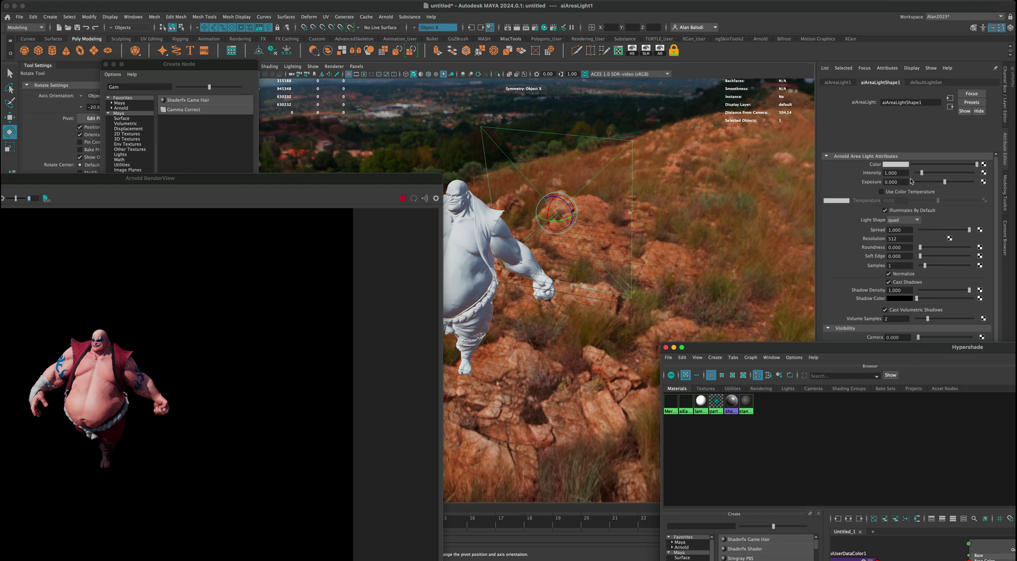
double_click(895, 174)
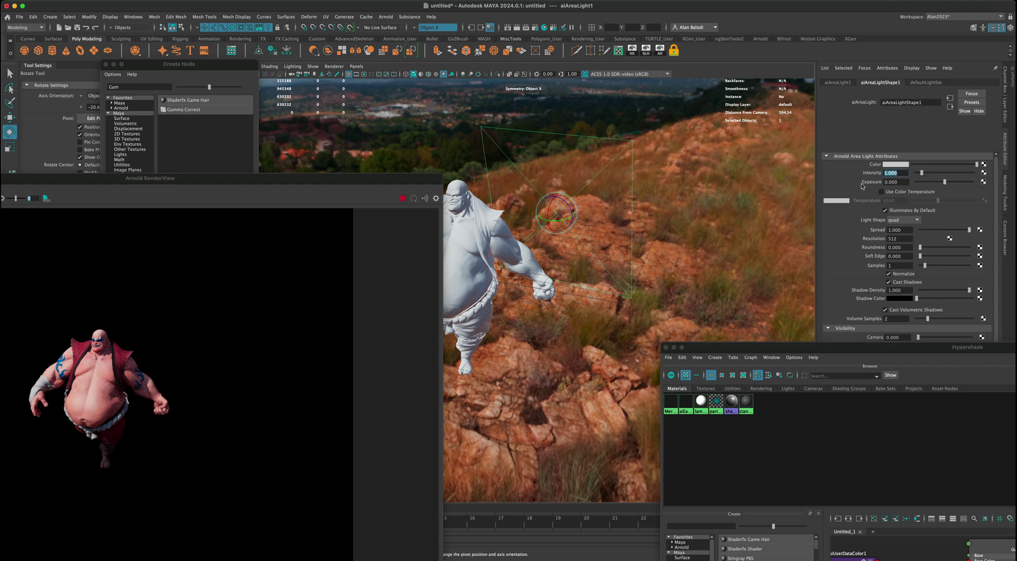
type("9")
left_click_drag(893, 173, 872, 173)
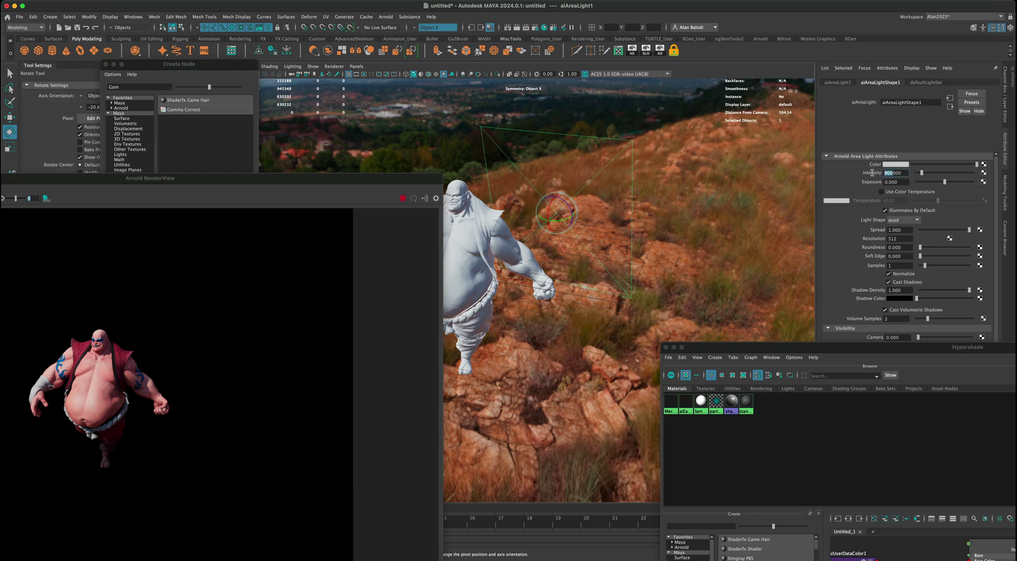
left_click(901, 173)
type("0")
key("Return")
Bring the full character render into view and rotate the area light slightly to adjust its aim.
left_click_drag(209, 180, 247, 152)
scroll(588, 339, "up", 3)
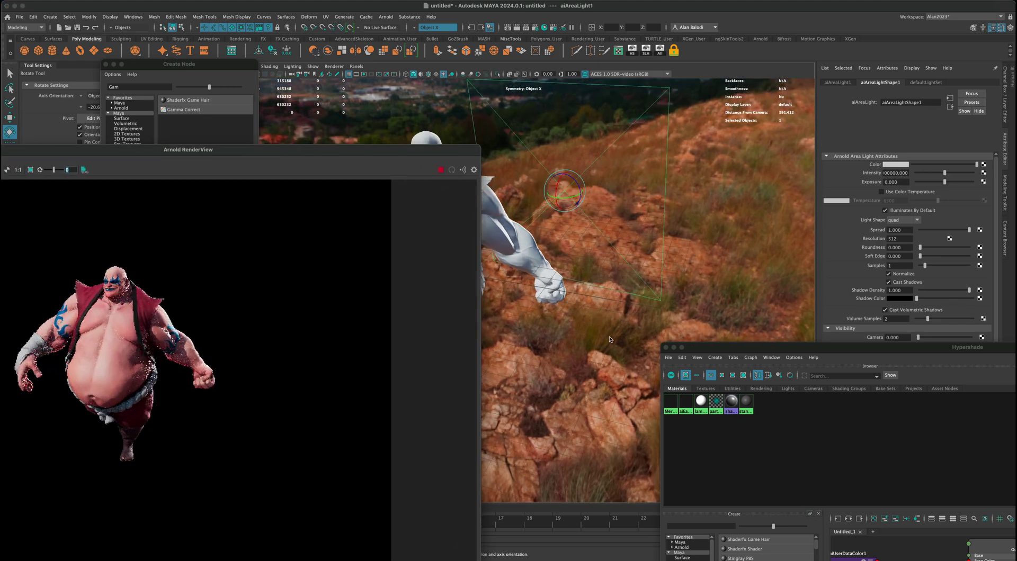
scroll(588, 339, "down", 5)
left_click_drag(424, 158, 433, 137)
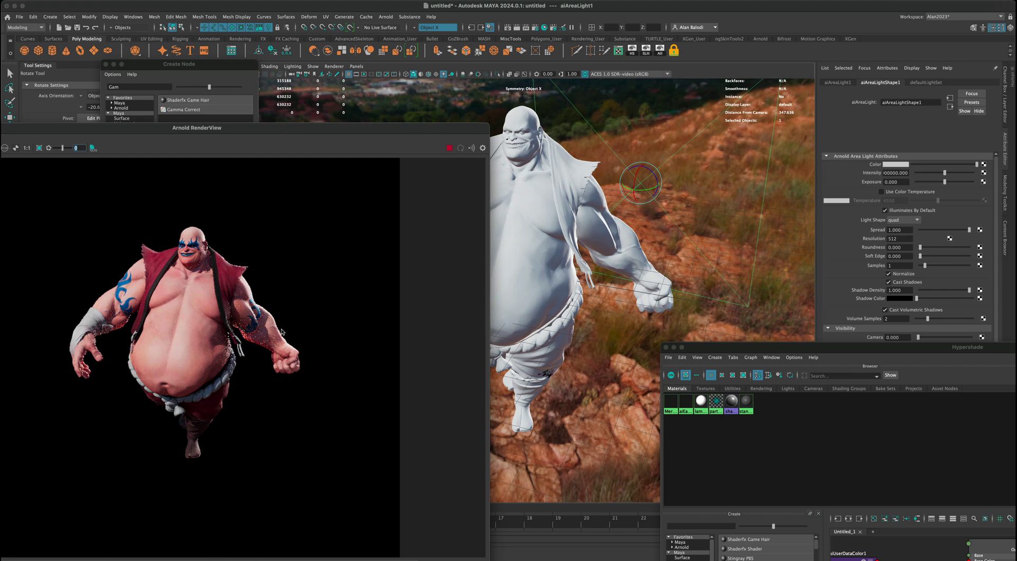
left_click_drag(609, 382, 606, 377, "alt")
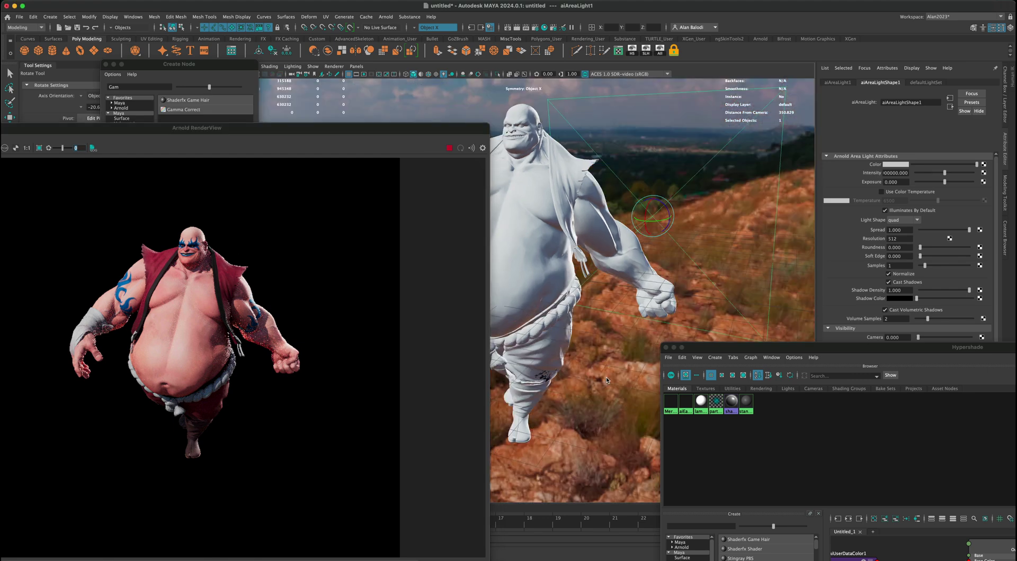
left_click_drag(656, 220, 648, 206)
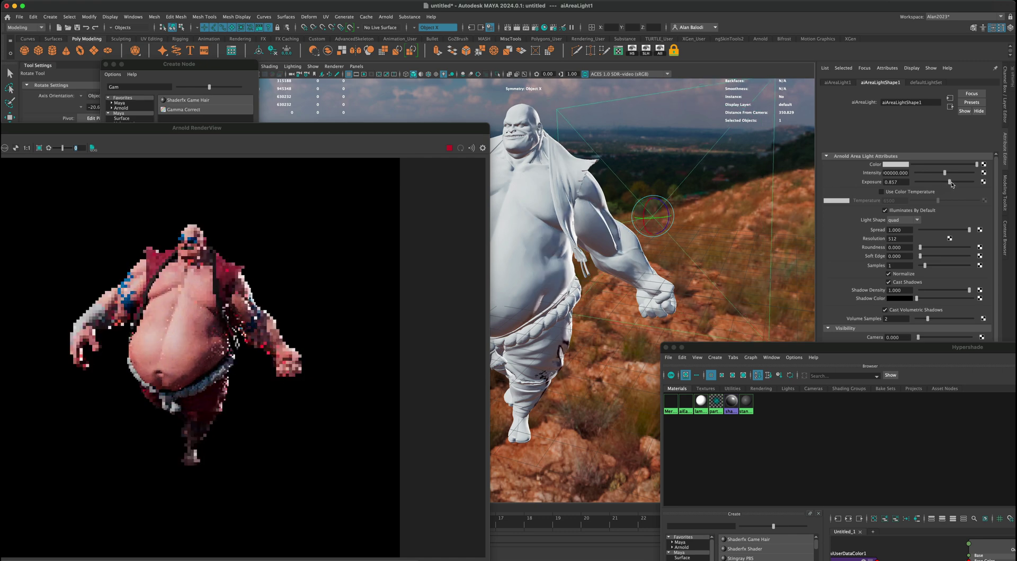
Set the area light's Exposure to 0.5, enable Use Color Temperature and set the Temperature to 15000.
mouse_move(945, 182)
left_mouse_down()
mouse_move(956, 183)
mouse_move(947, 183)
left_mouse_up()
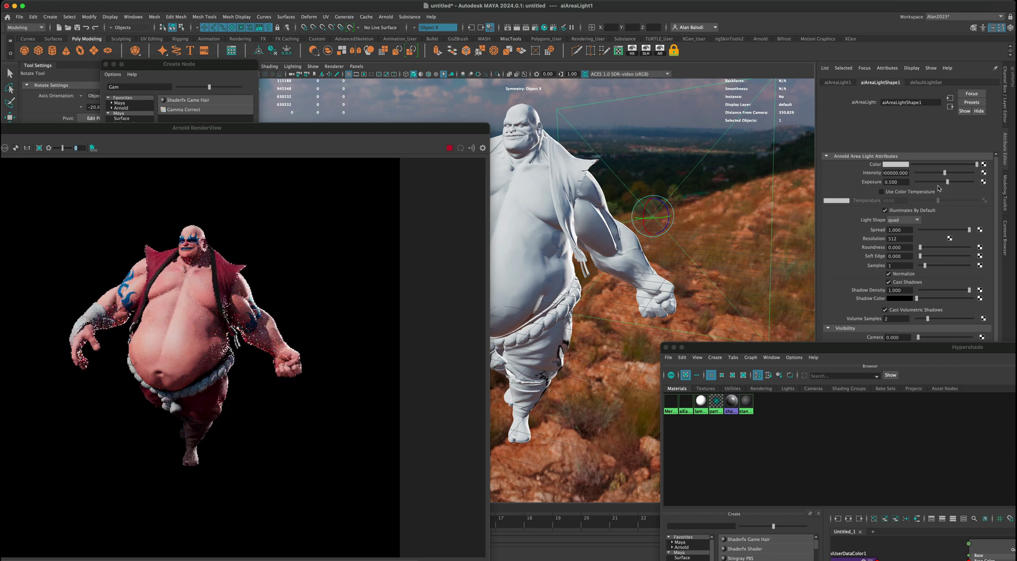
left_click(898, 194)
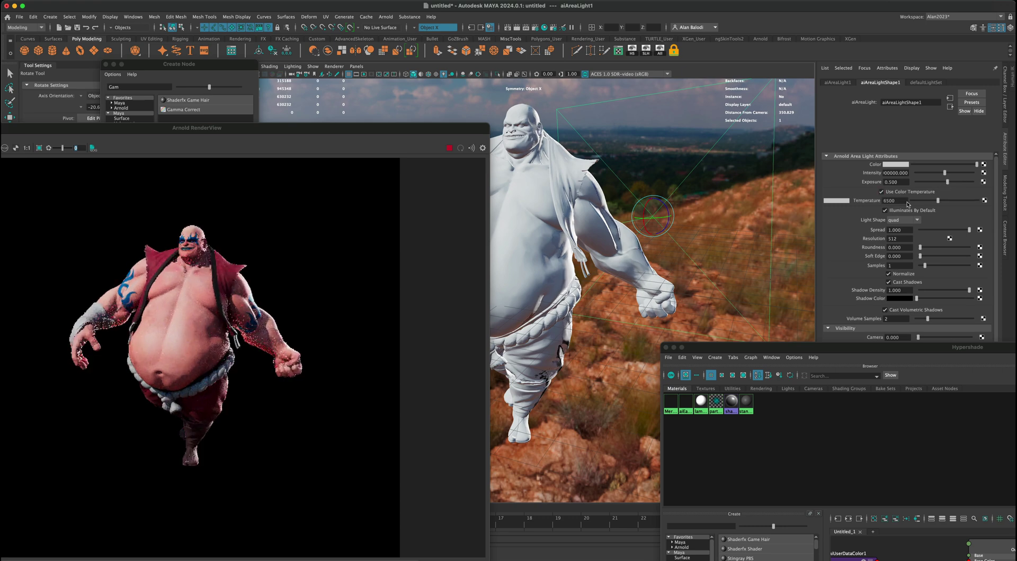
left_click_drag(939, 204, 897, 202)
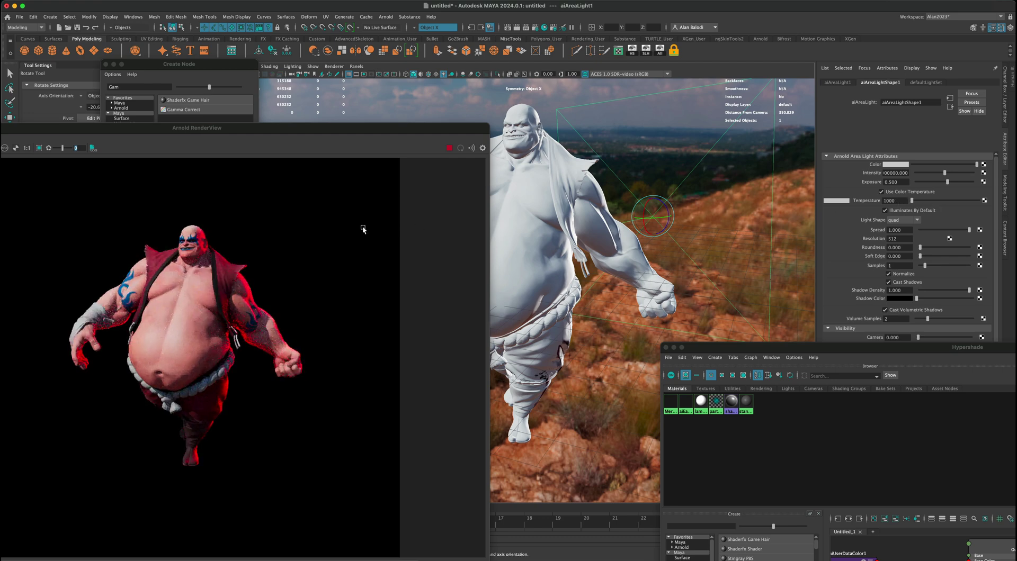
left_click_drag(915, 202, 980, 202)
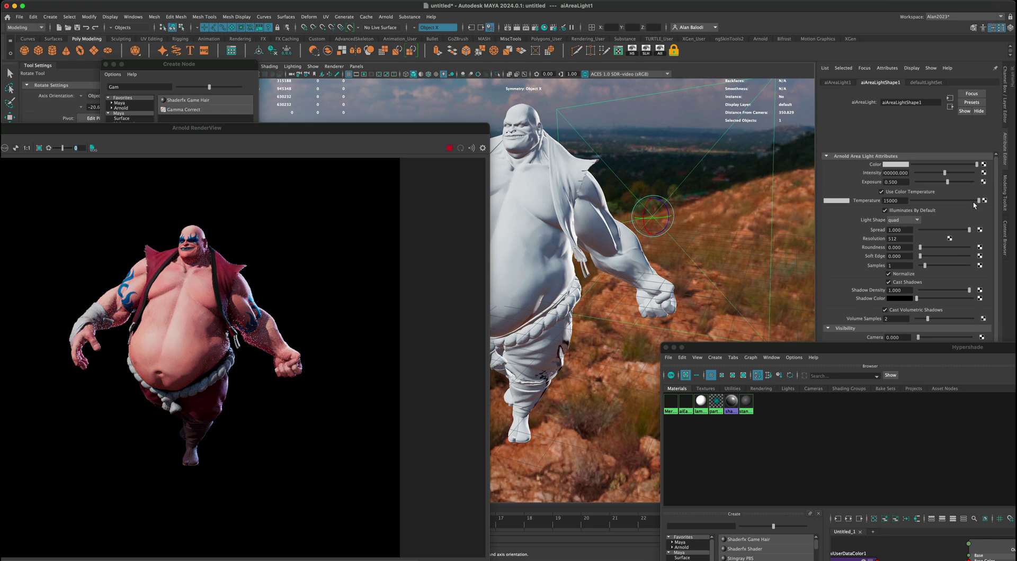
left_click_drag(978, 201, 979, 203)
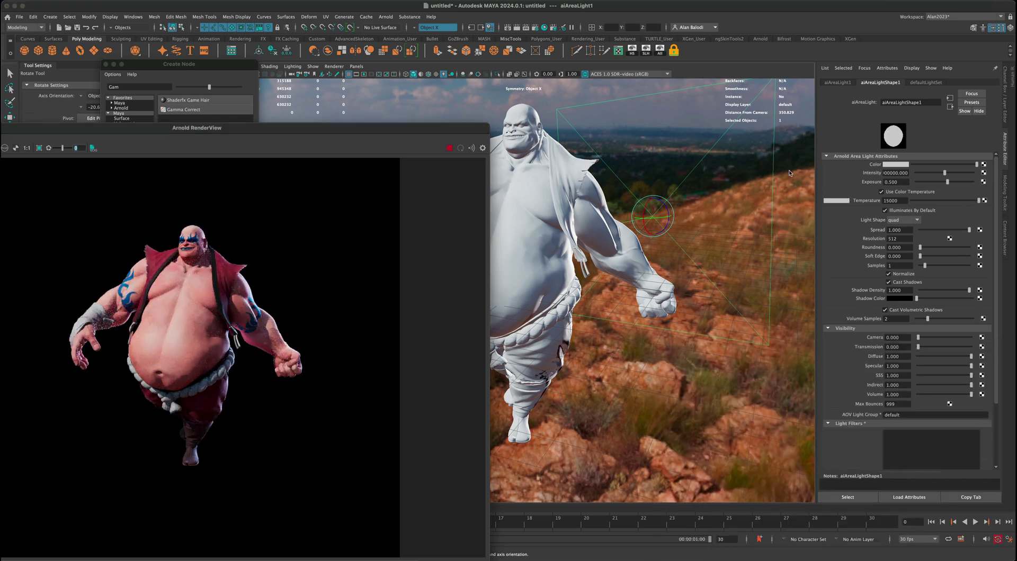
Set both the Volume Samples and the Samples of the area light to 4.
double_click(890, 318)
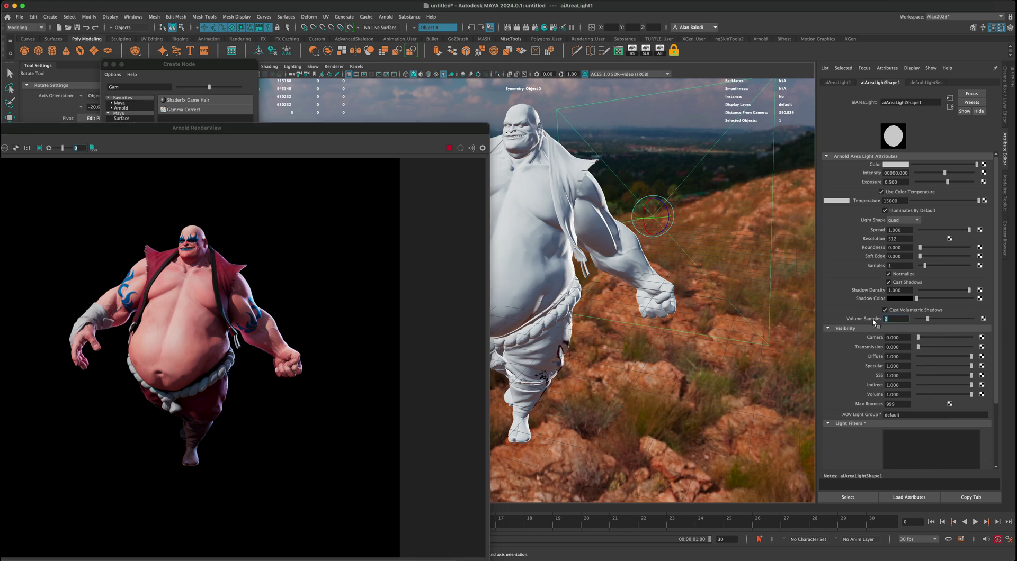
type("4")
key("Return")
double_click(889, 265)
type("4")
key("Return")
Center the Arnold render window on screen and inspect the rim-lit character from an adjusted camera angle.
double_click(334, 132)
left_click_drag(623, 297, 698, 334, "alt")
left_click_drag(466, 112, 573, 47)
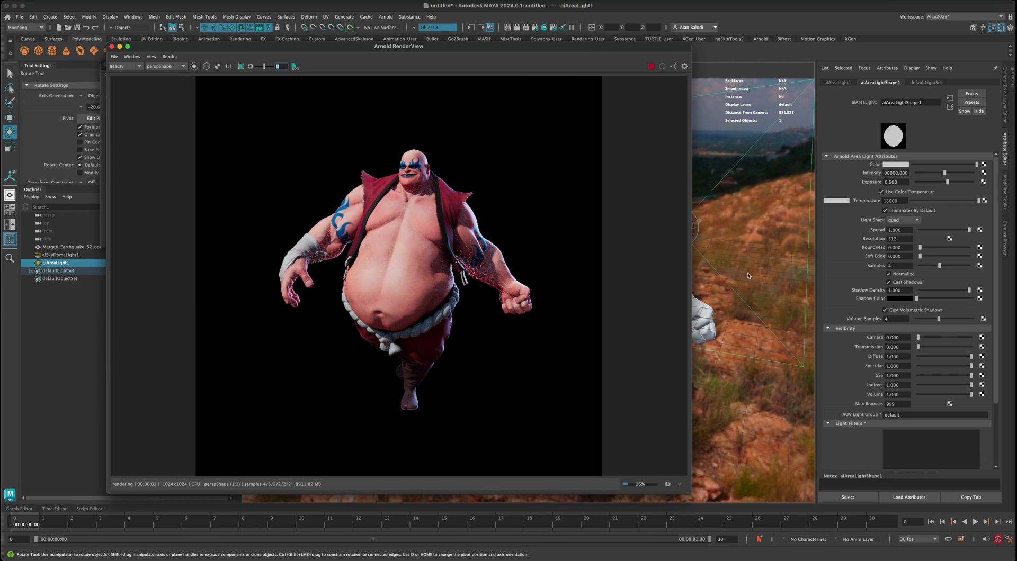